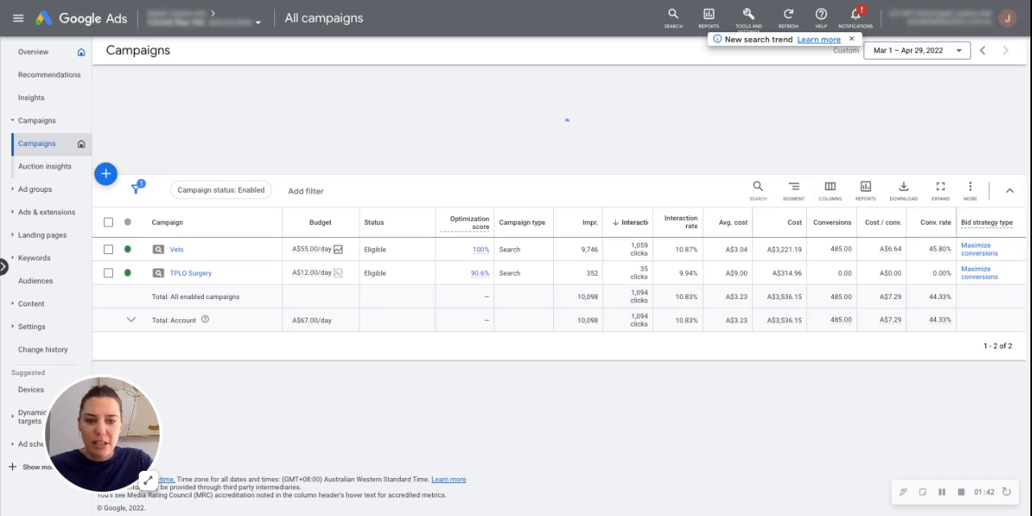
- Remove the Interactions, Interaction rate, Avg. cost, Optimization score, Bid strategy type and Campaign type columns from the campaigns table's column selection
click(829, 190)
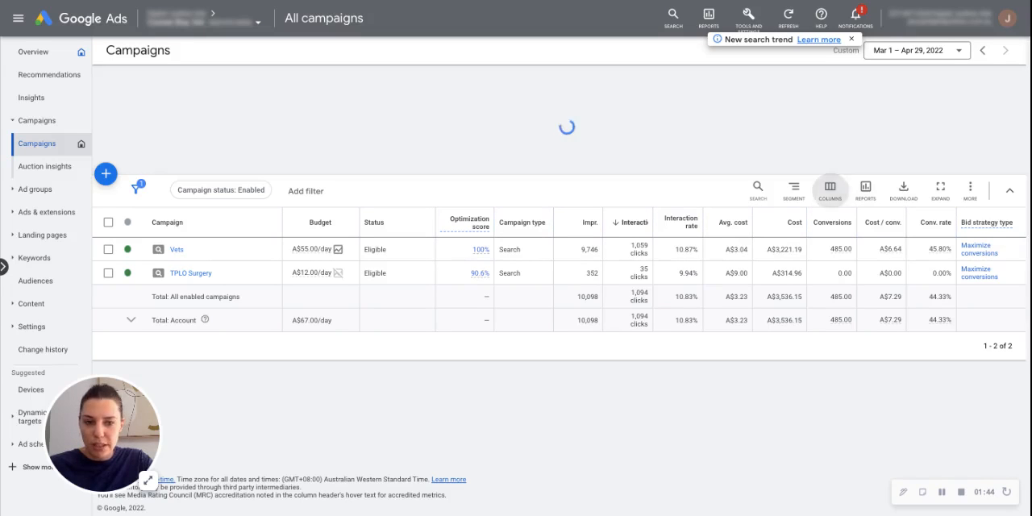
click(829, 226)
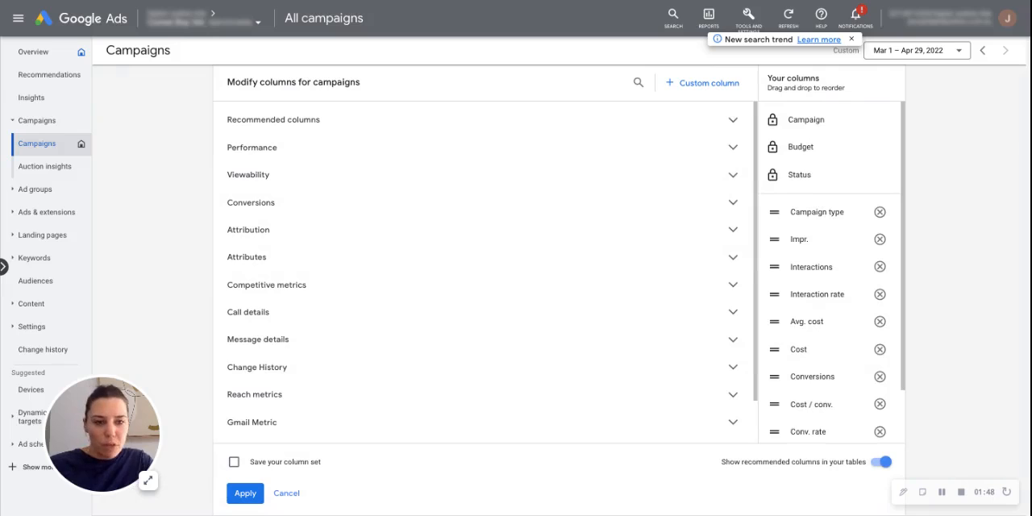
scroll(830, 272, down, 2)
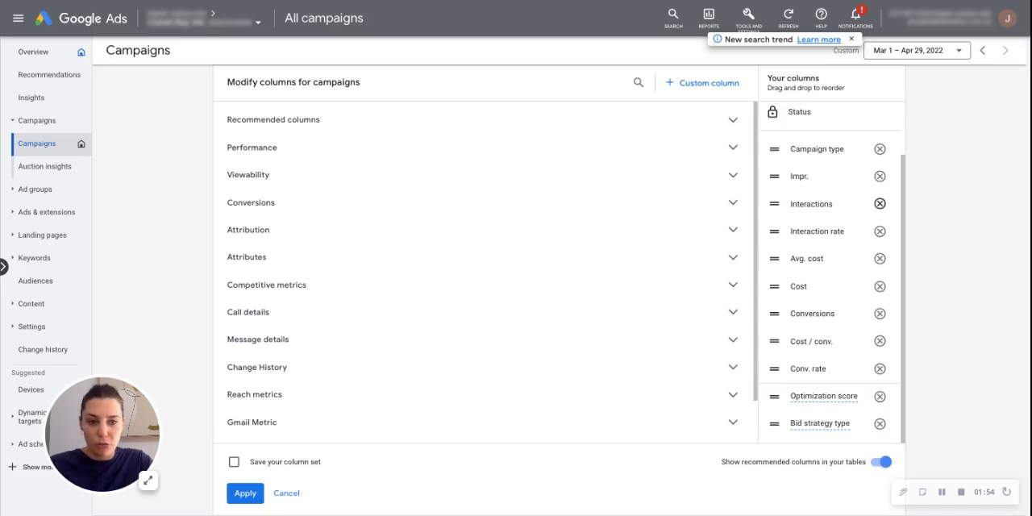
click(879, 203)
click(880, 230)
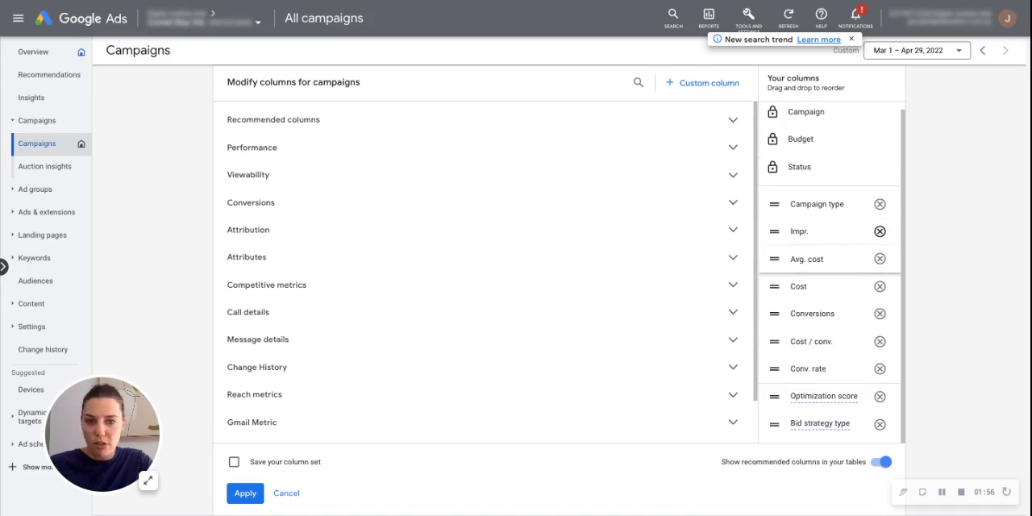
click(879, 258)
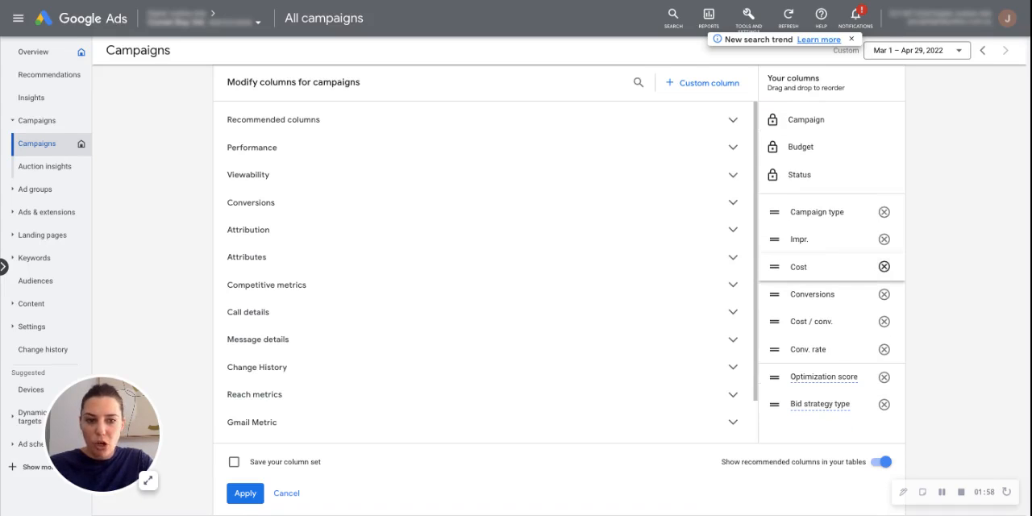
click(884, 376)
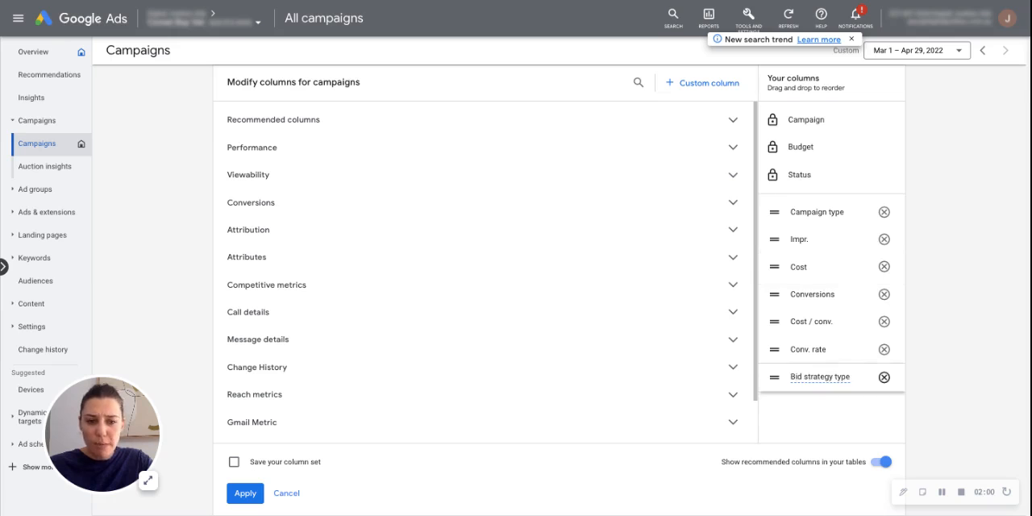
click(883, 376)
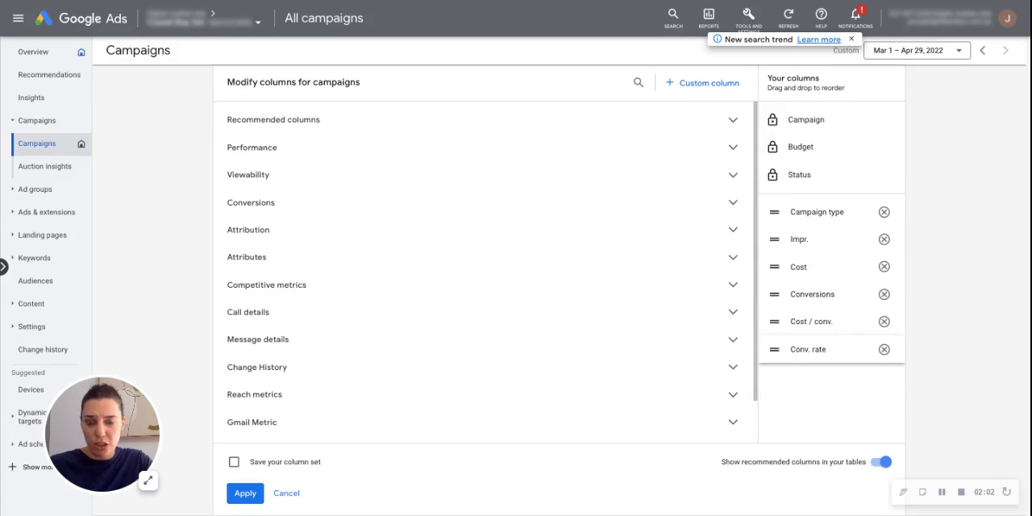
click(883, 211)
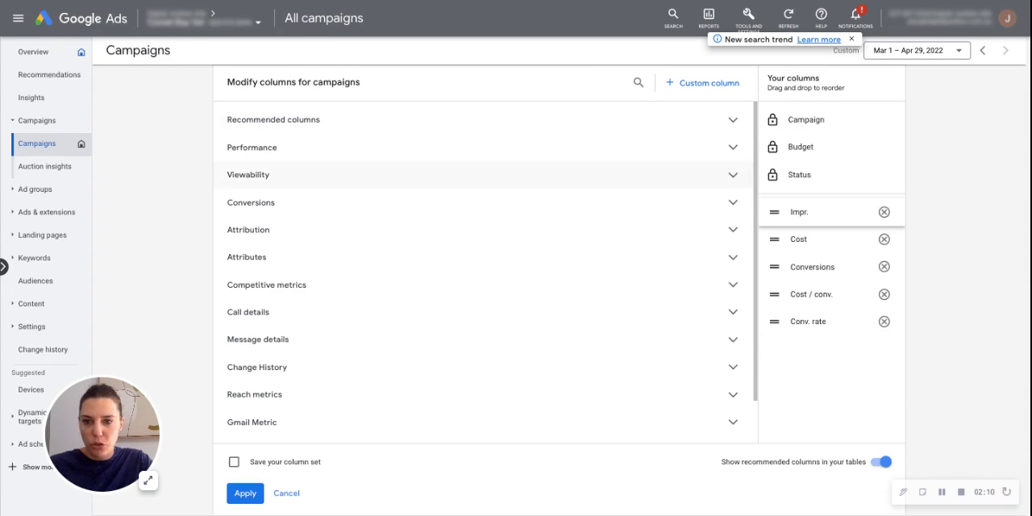
- Add the Clicks, CTR and Avg. CPC performance metrics to the campaign columns
click(252, 147)
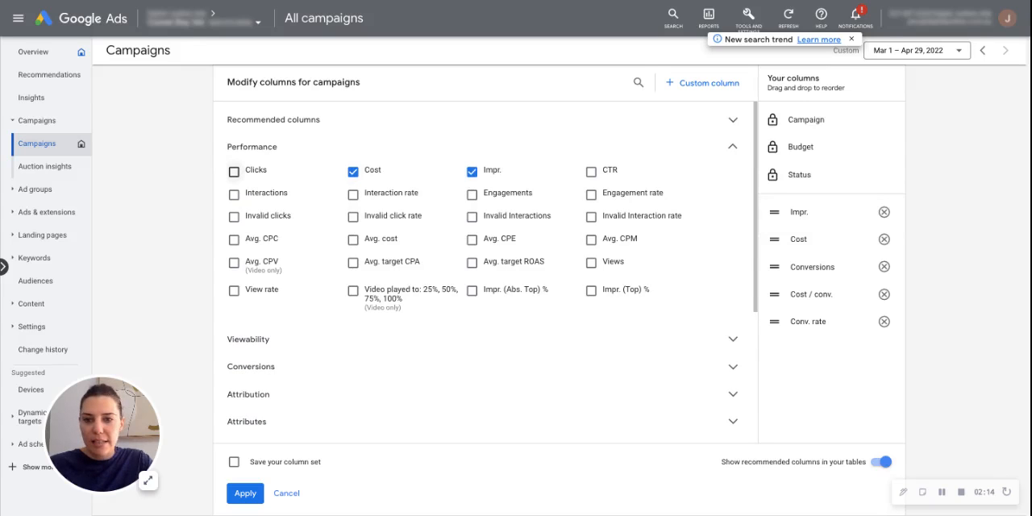
click(233, 171)
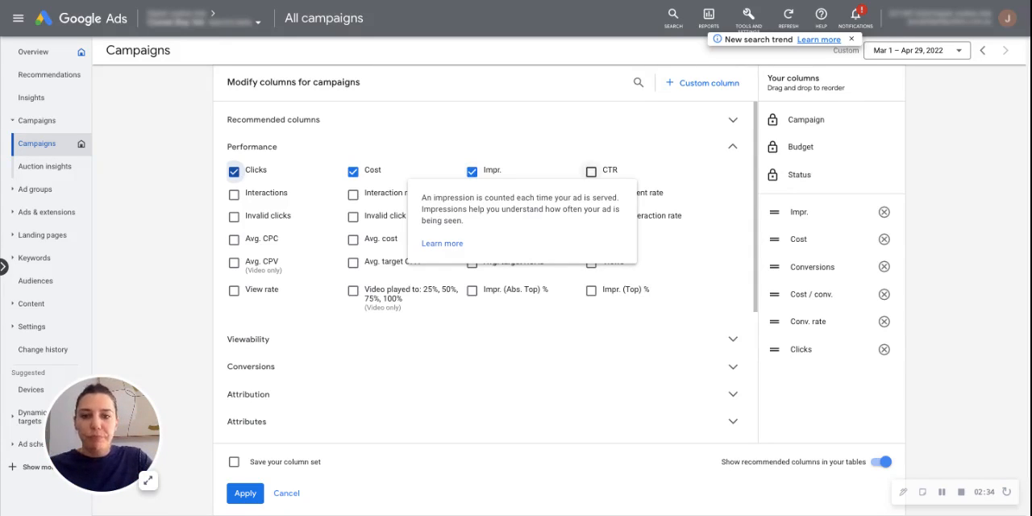
click(591, 171)
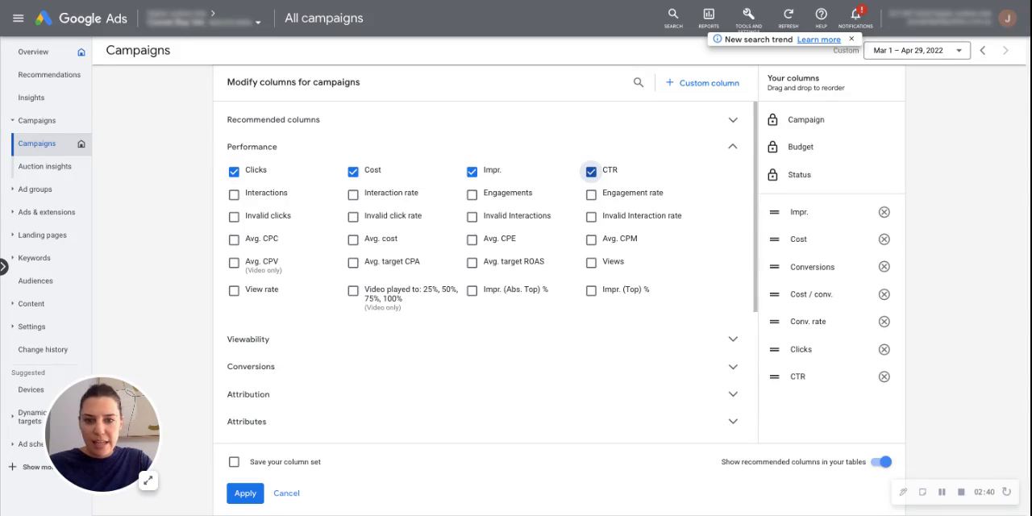
click(233, 239)
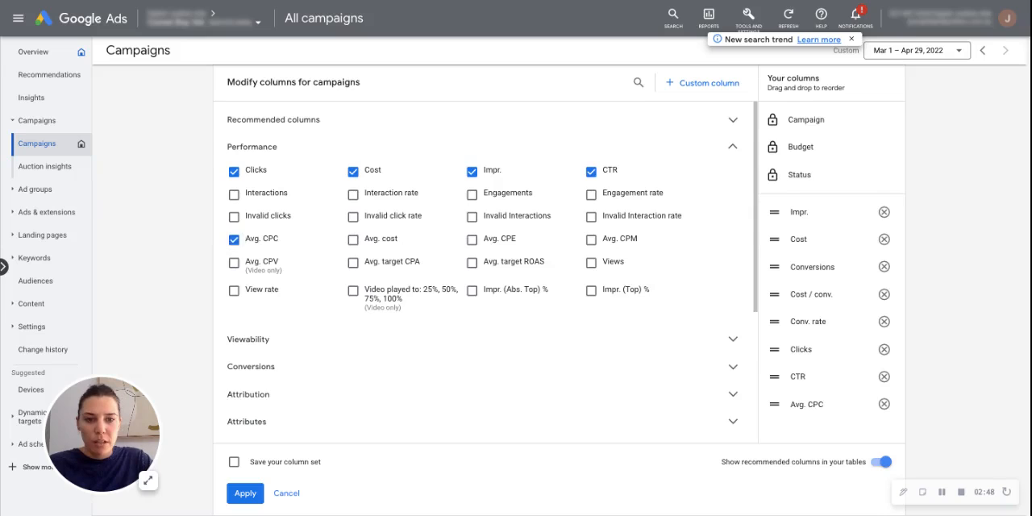
click(732, 146)
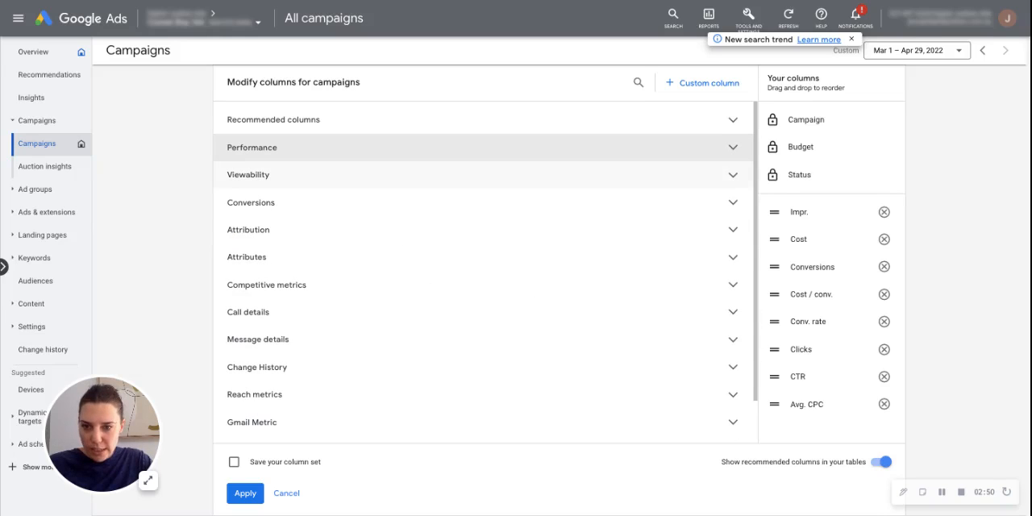
- Check the conversion metrics, and add Search impr. share and Phone calls to the campaign columns
click(731, 202)
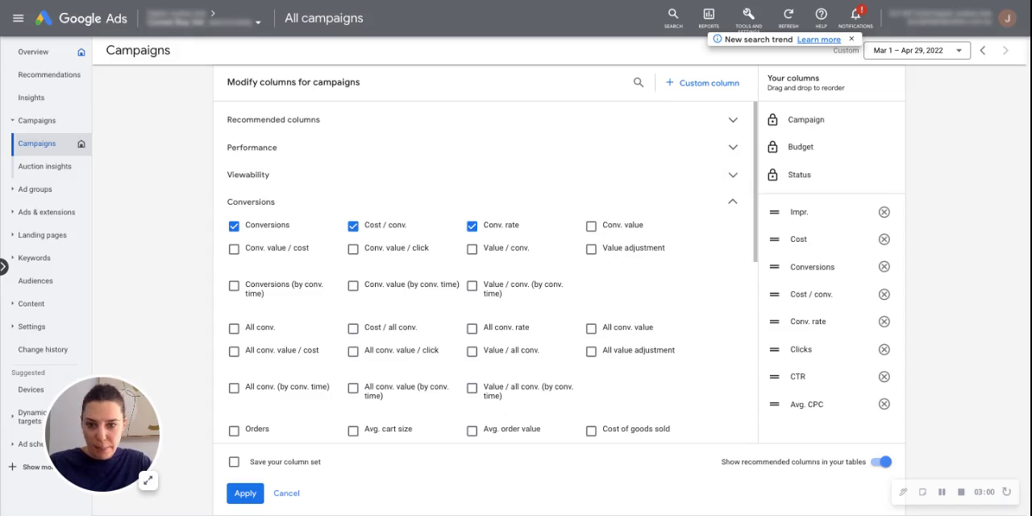
click(732, 201)
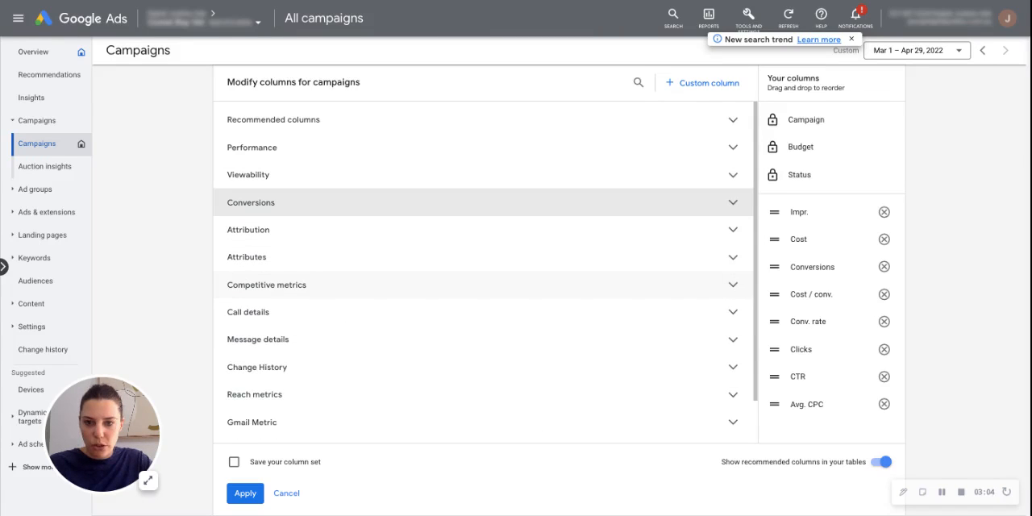
click(732, 285)
click(233, 308)
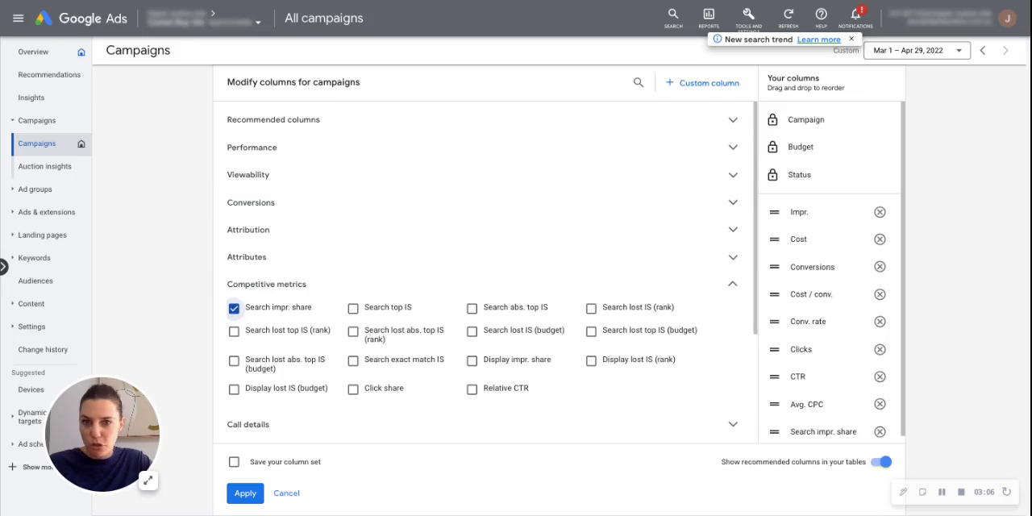
click(732, 284)
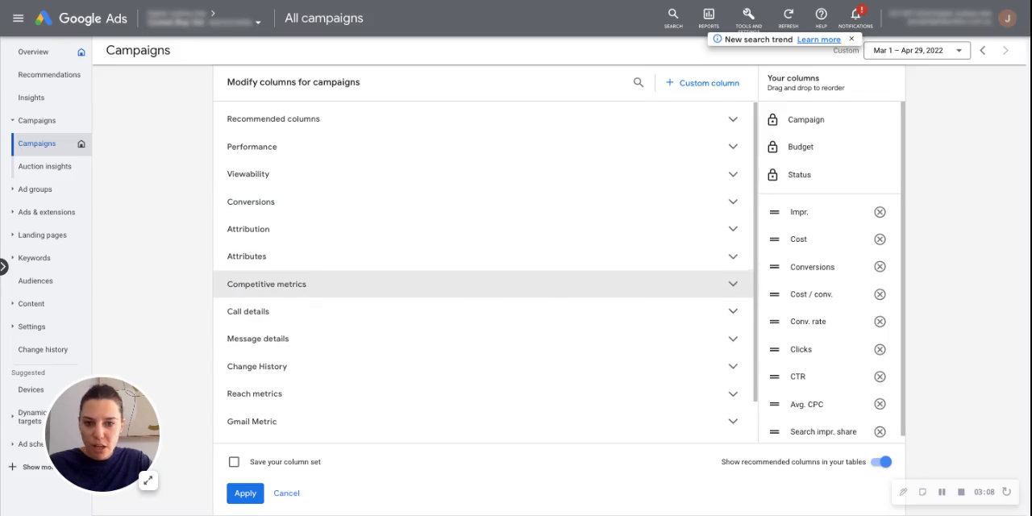
scroll(483, 273, down, 1)
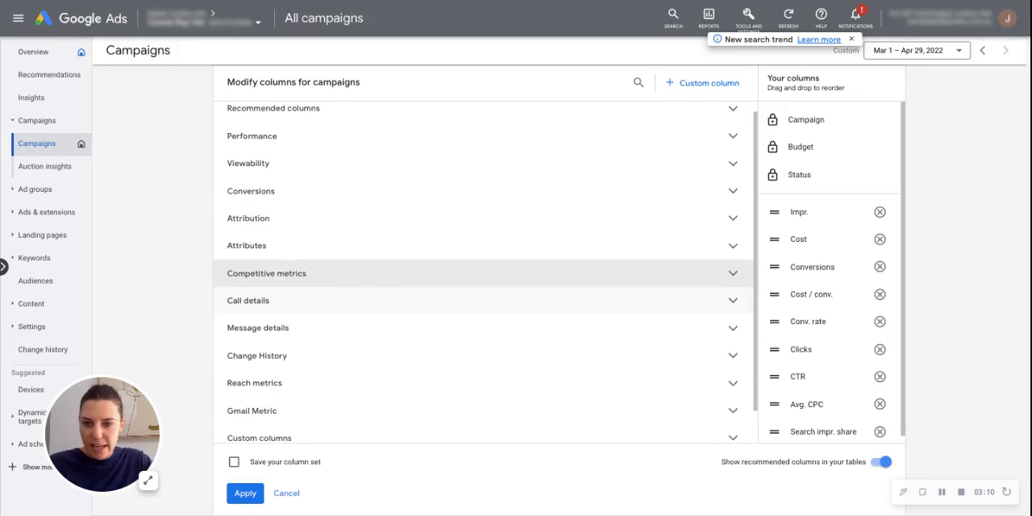
click(248, 300)
click(234, 324)
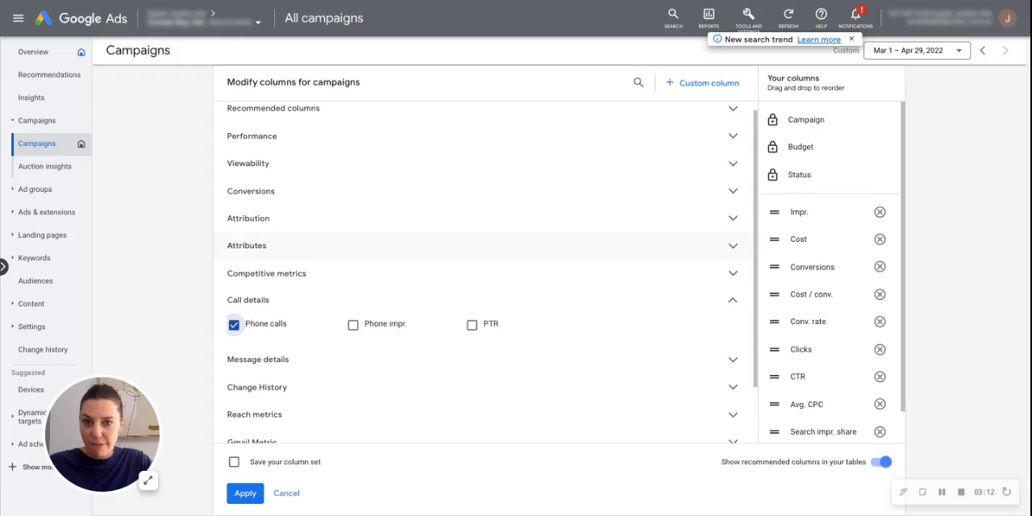
click(242, 300)
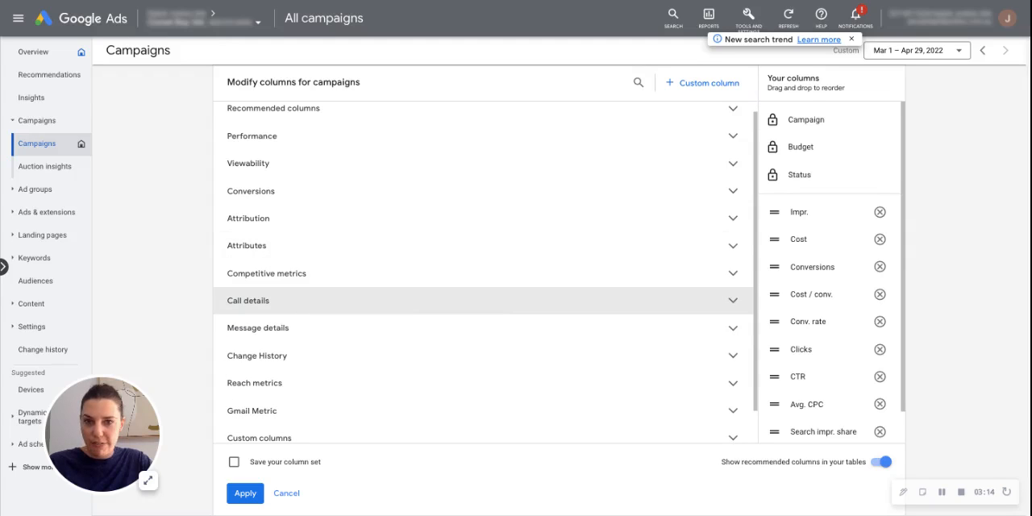
scroll(241, 295, down, 1)
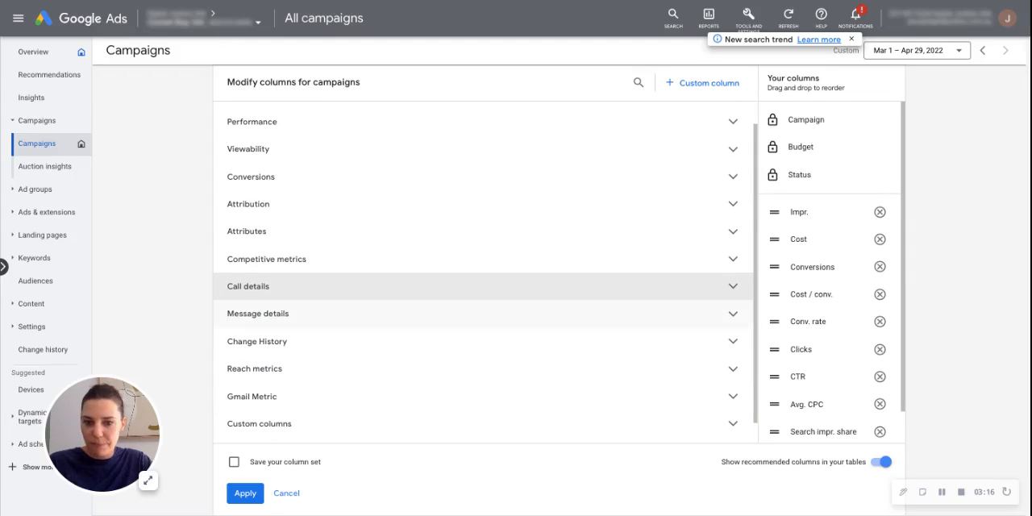
- Reorder the campaign columns so that Clicks, CTR and Avg. CPC follow Impr. in that order
scroll(830, 274, down, 2)
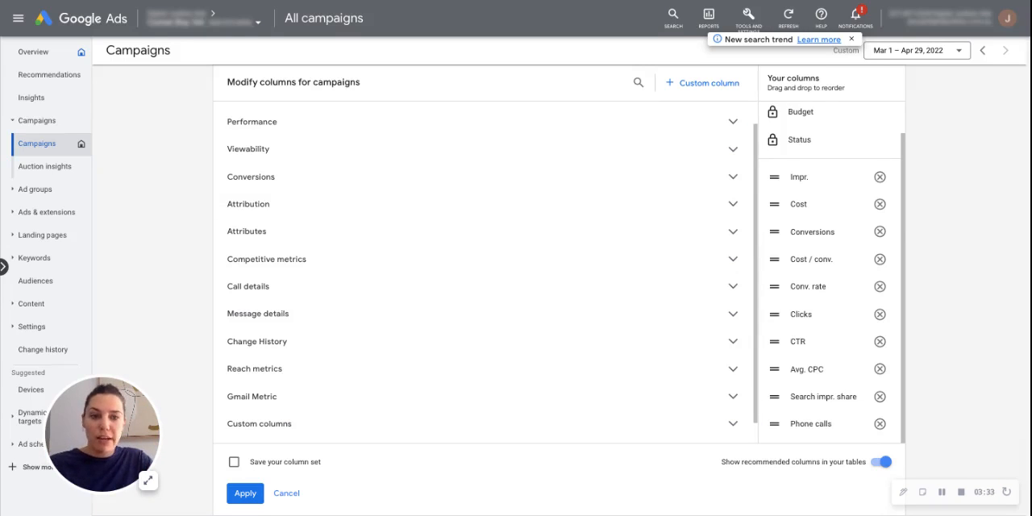
drag(774, 314, 774, 176)
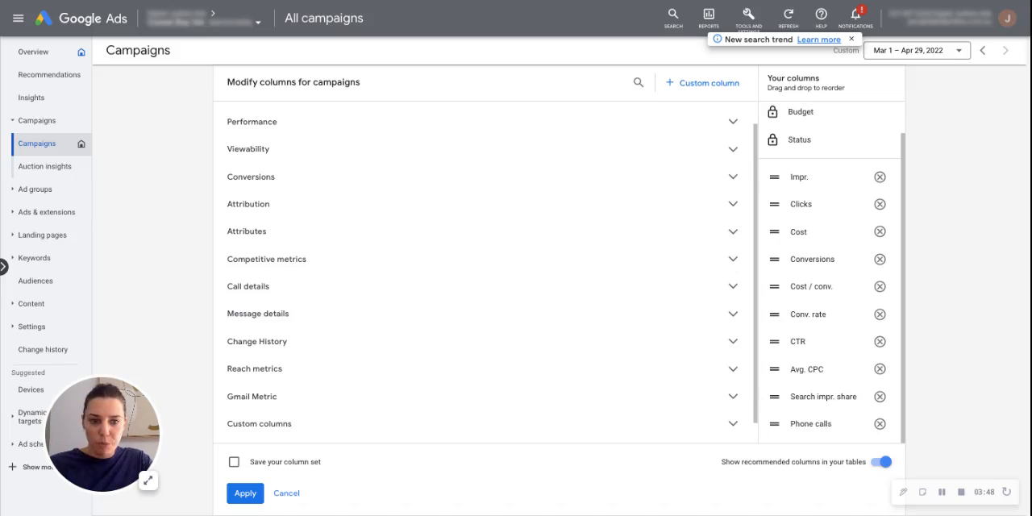
drag(773, 341, 774, 231)
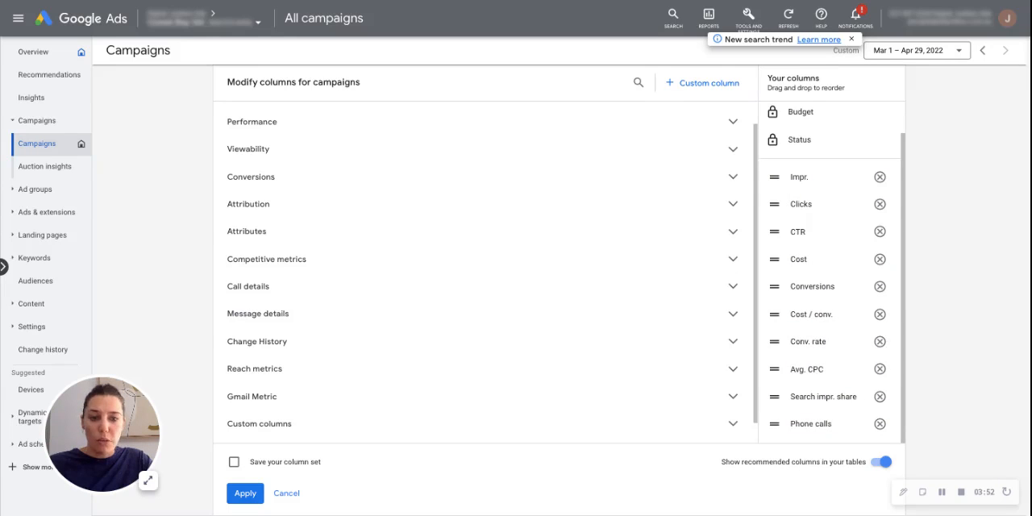
drag(774, 368, 774, 258)
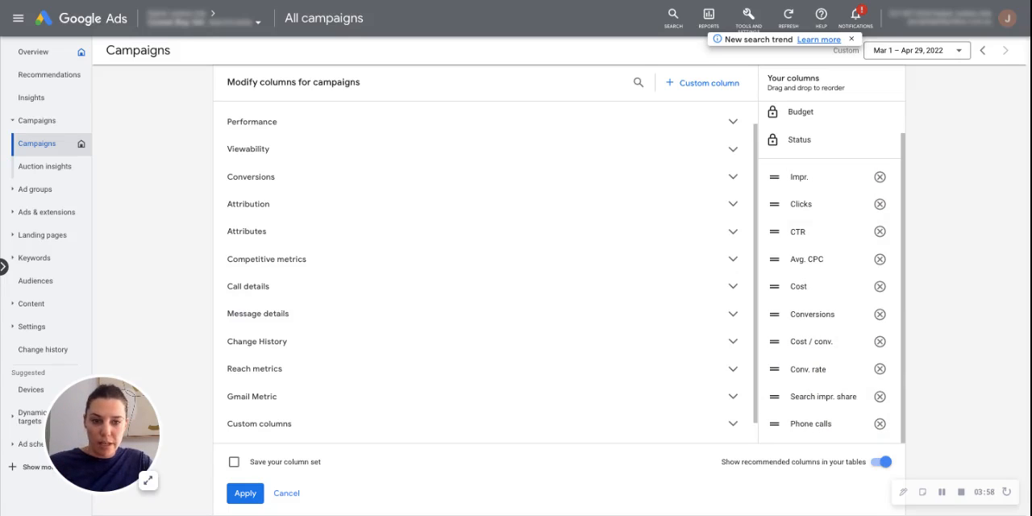
- Move Conversions, Cost / conv. and Conv. rate ahead of Cost, and apply the column changes to the campaigns table
drag(774, 314, 774, 286)
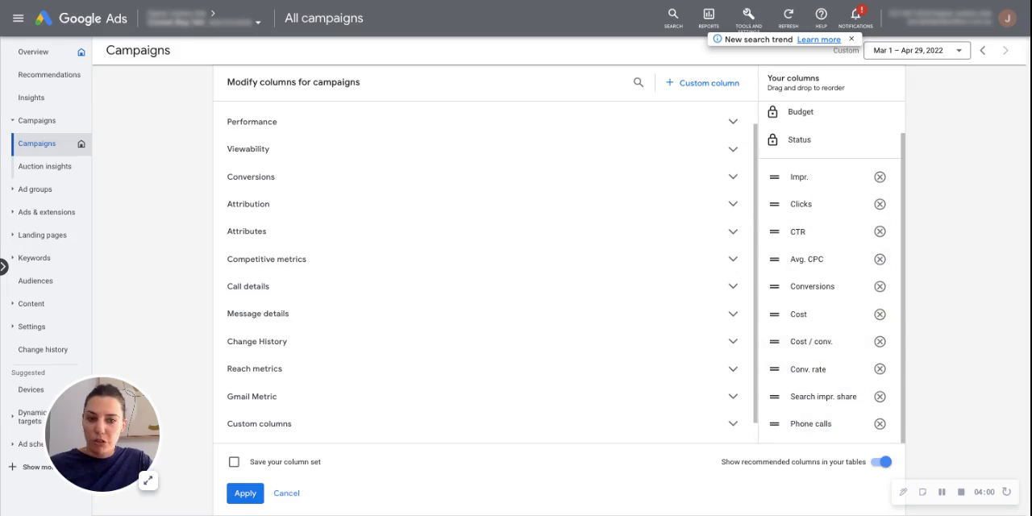
mouse_move(774, 321)
mouse_down()
mouse_move(775, 292)
mouse_move(774, 313)
mouse_up()
drag(774, 369, 775, 341)
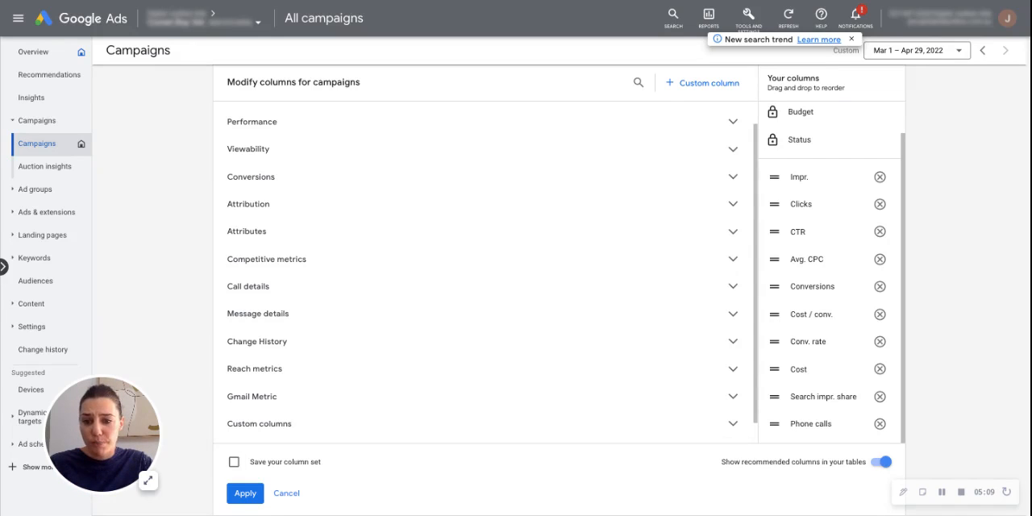
click(245, 492)
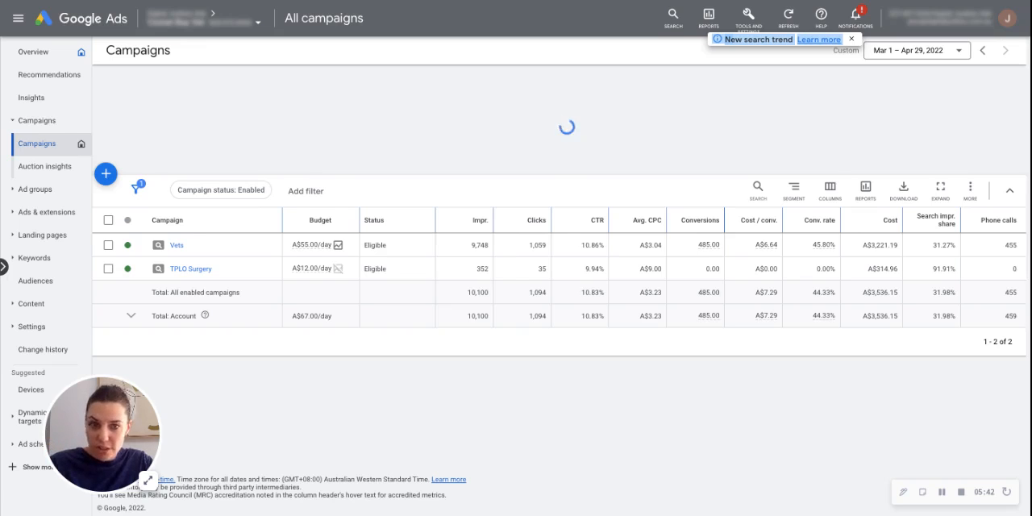
- Remove the Final URL, Interactions, Interaction rate and Avg. cost columns from the search keywords table's column selection
mouse_move(758, 220)
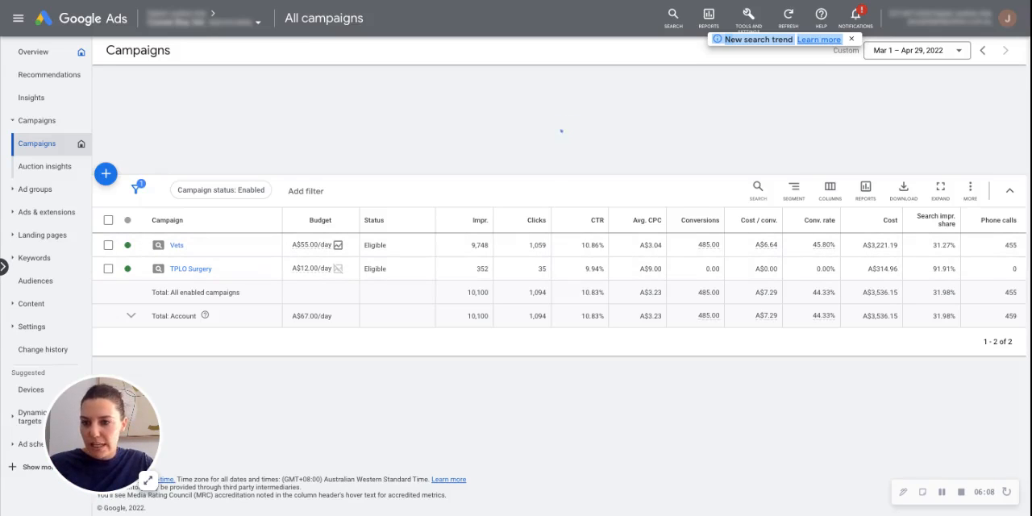
click(34, 258)
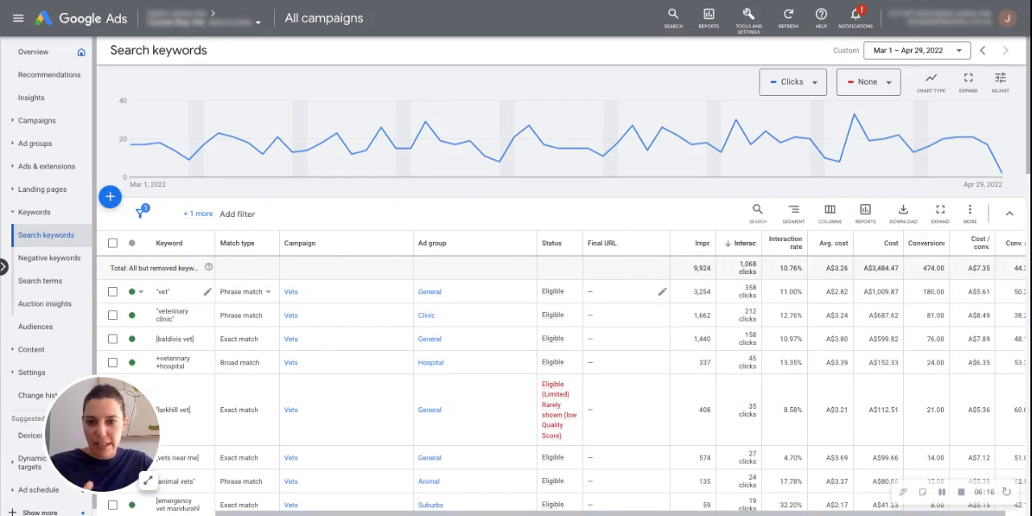
click(830, 214)
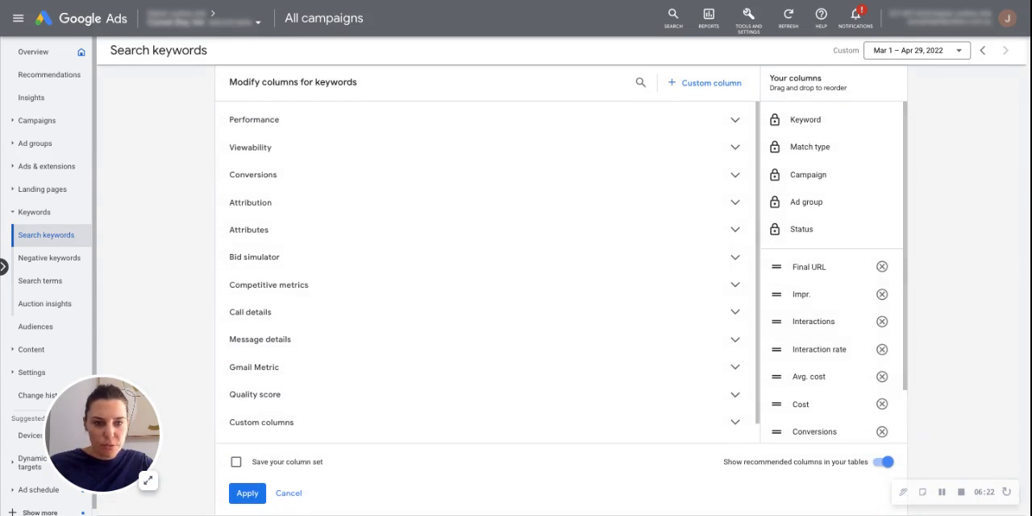
click(882, 267)
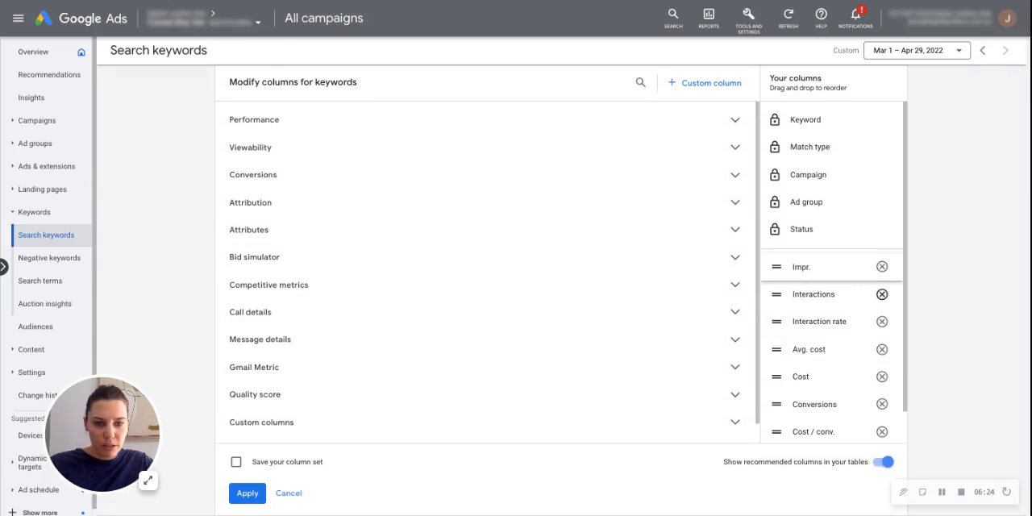
click(882, 295)
click(882, 294)
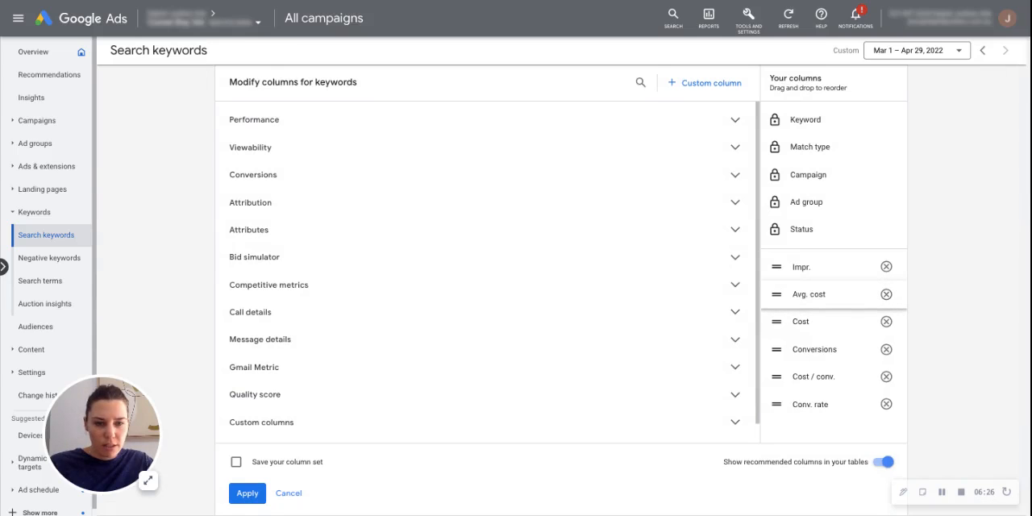
click(886, 294)
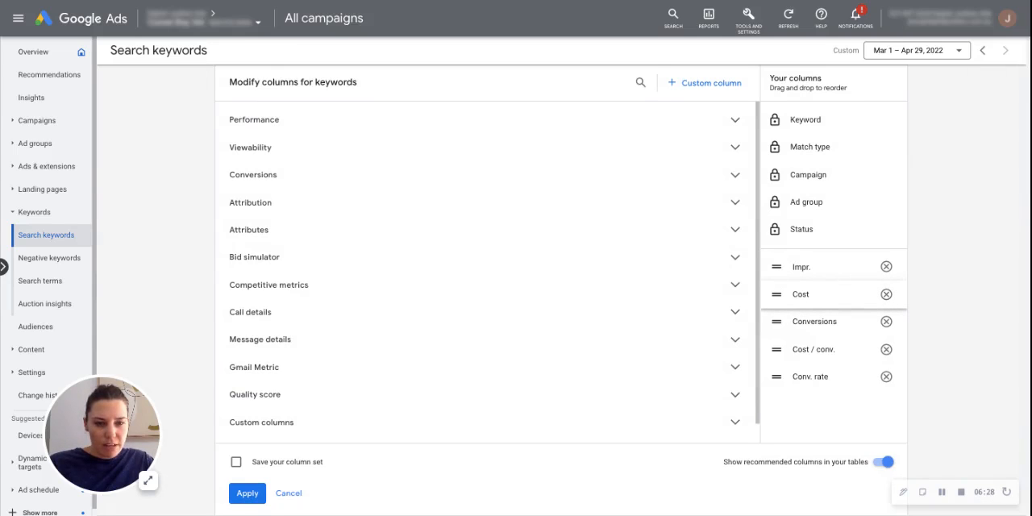
- Add the Clicks, CTR and Avg. CPC performance metrics to the search keywords table's column selection
click(241, 119)
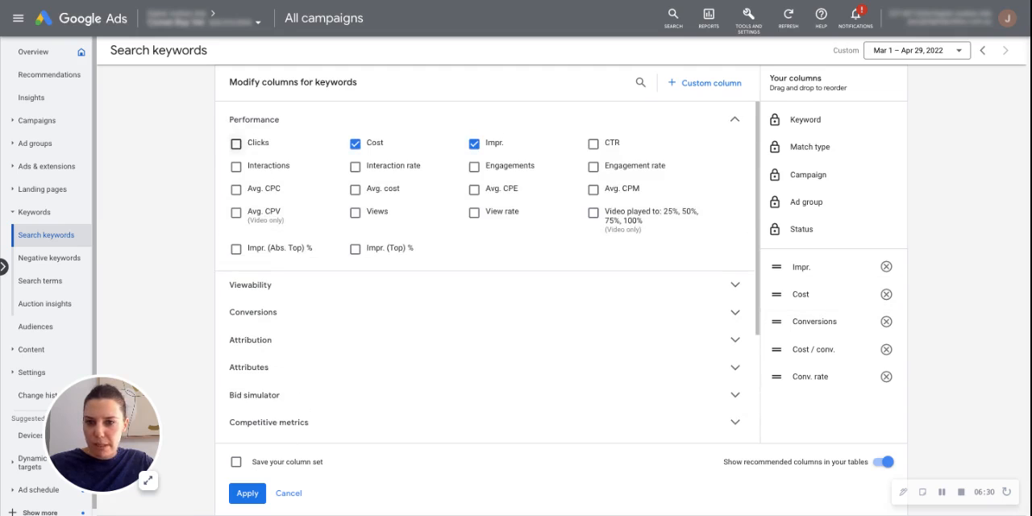
click(235, 143)
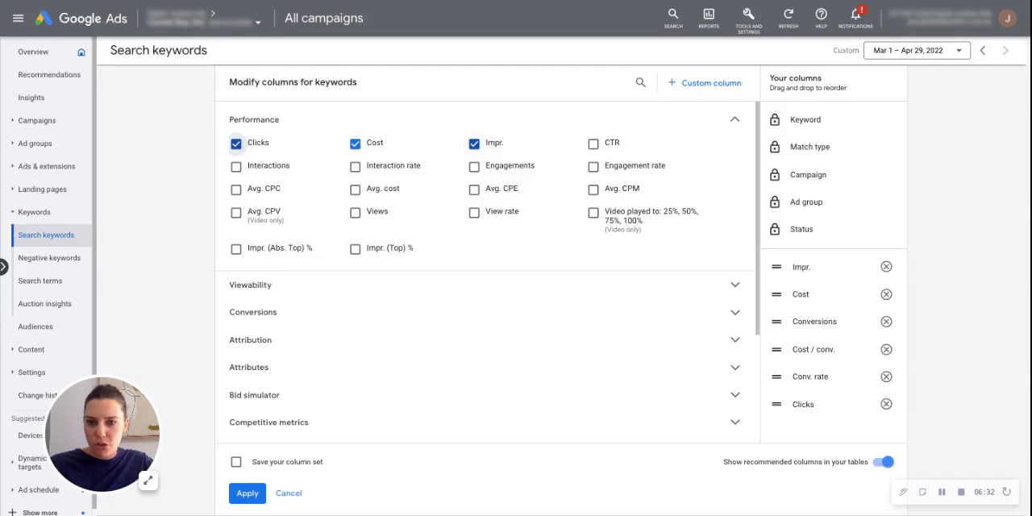
click(593, 144)
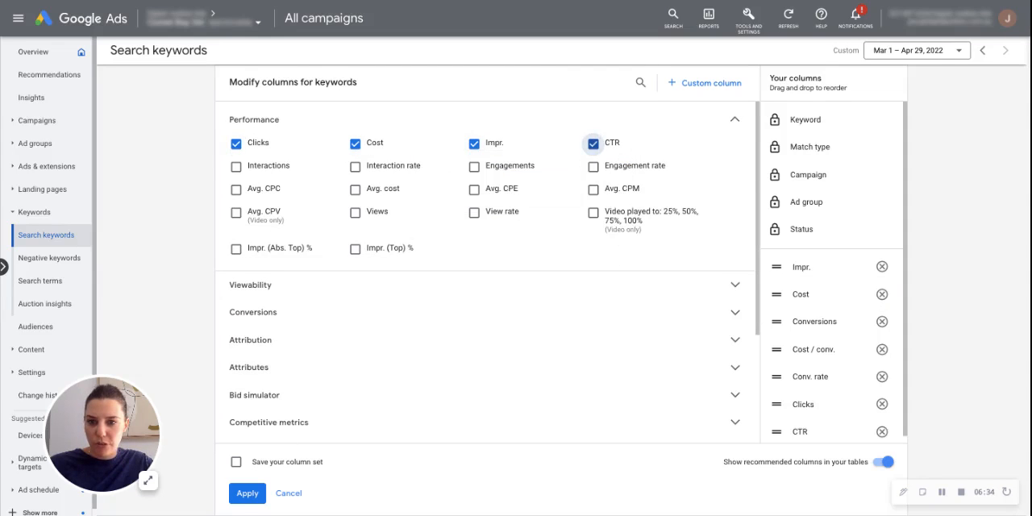
click(235, 189)
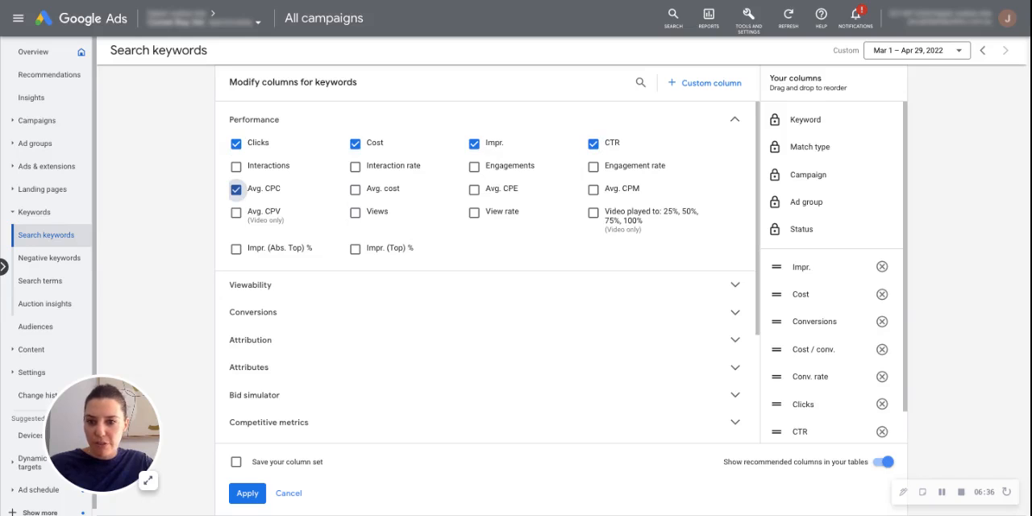
click(255, 119)
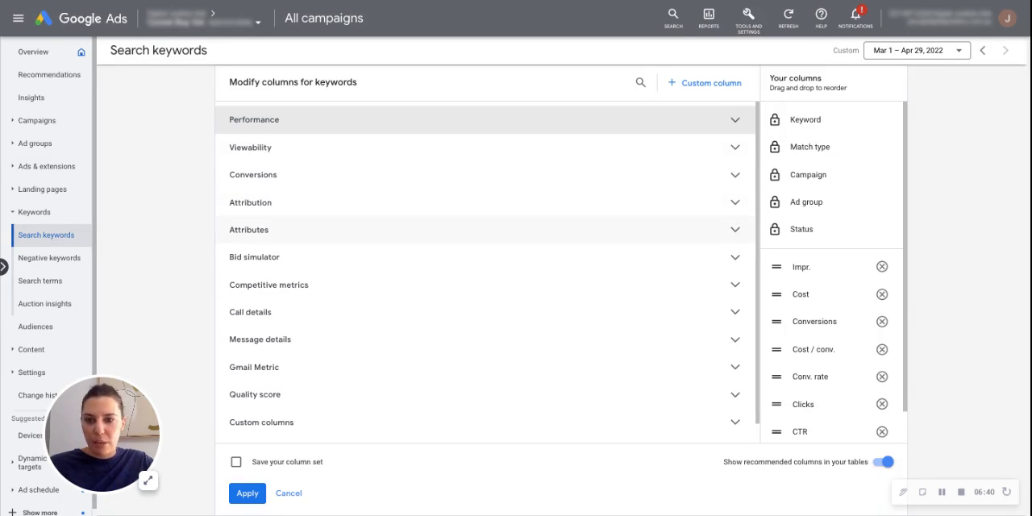
- Check the conversion metrics, and add Search impr. share and Phone calls to the keyword columns
click(242, 174)
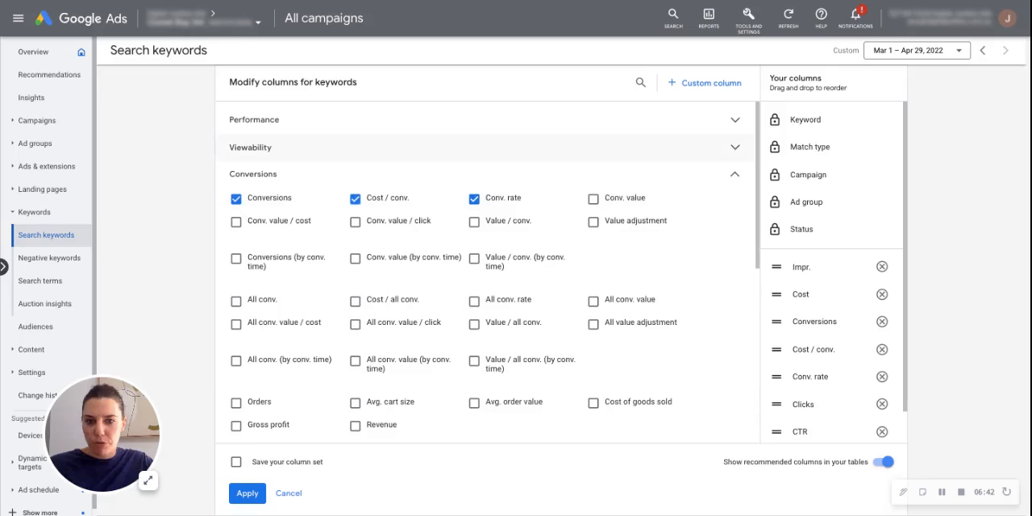
click(734, 174)
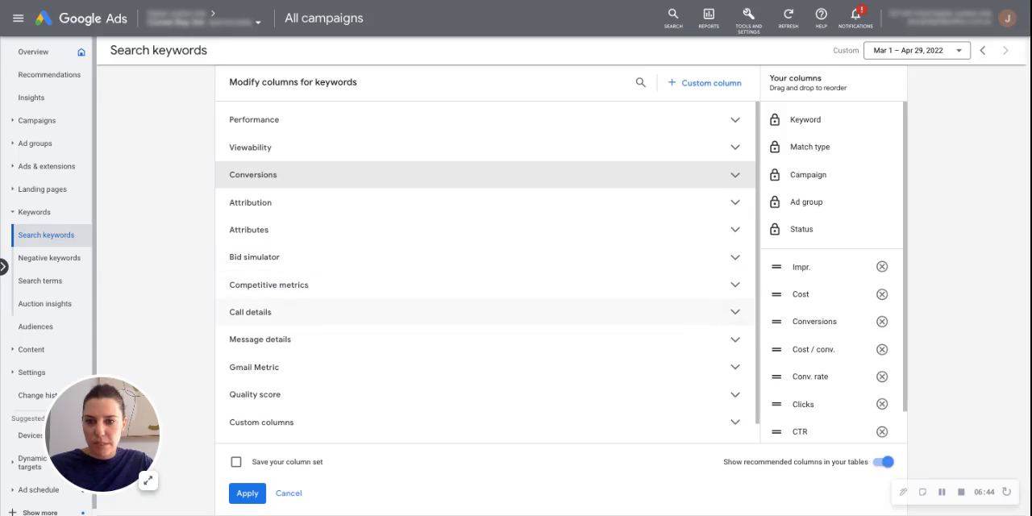
click(268, 285)
click(236, 309)
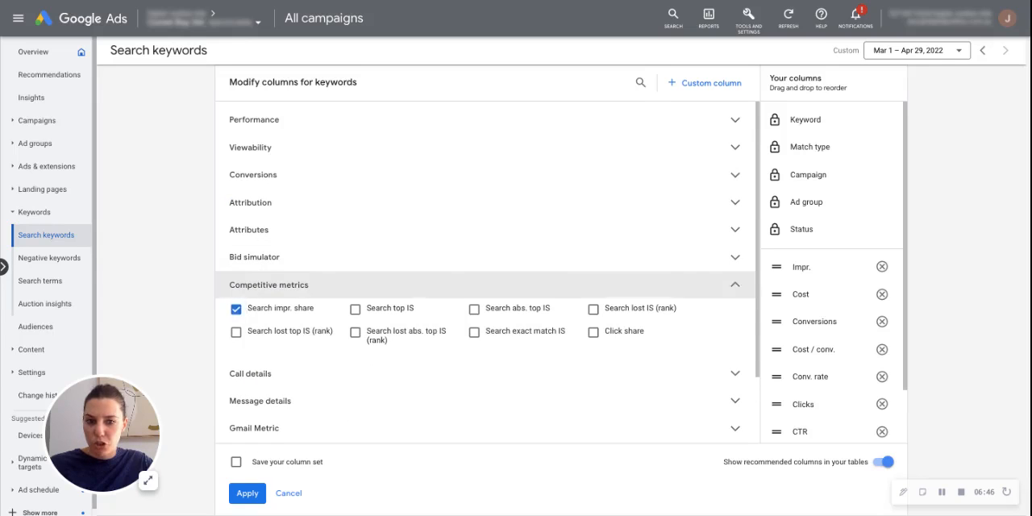
click(269, 284)
scroll(268, 286, down, 1)
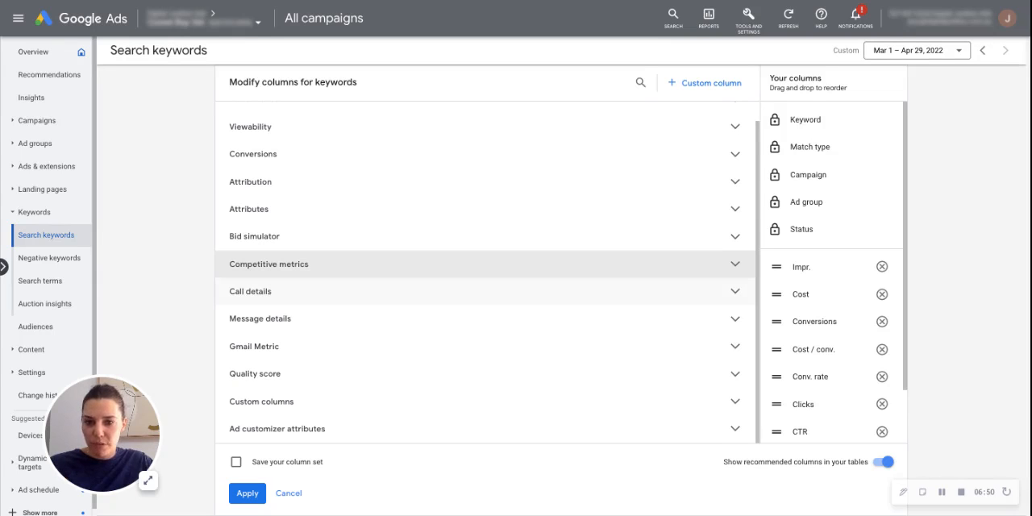
click(250, 291)
click(236, 314)
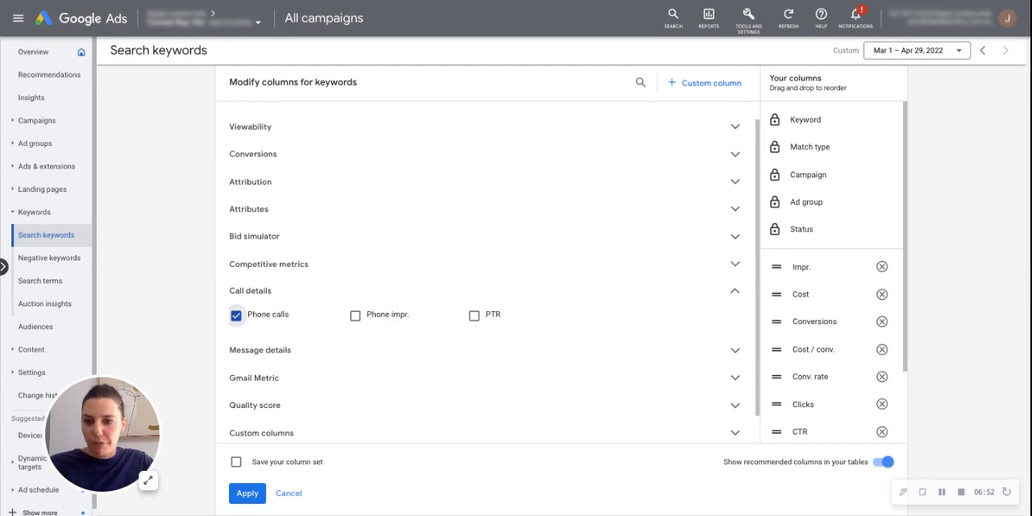
click(250, 291)
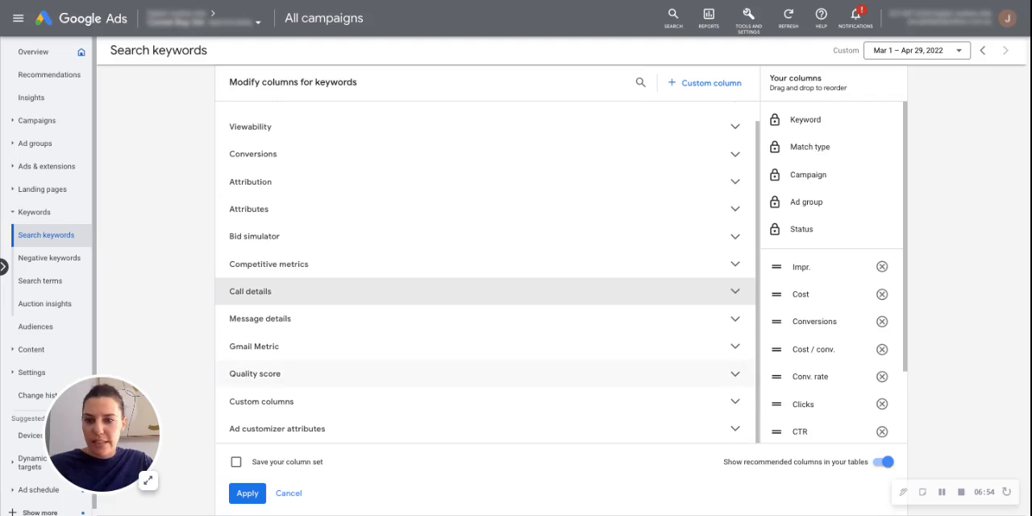
- Add the Quality Score, Exp. CTR, Landing page exp. and Ad relevance metrics to the keyword columns
click(255, 373)
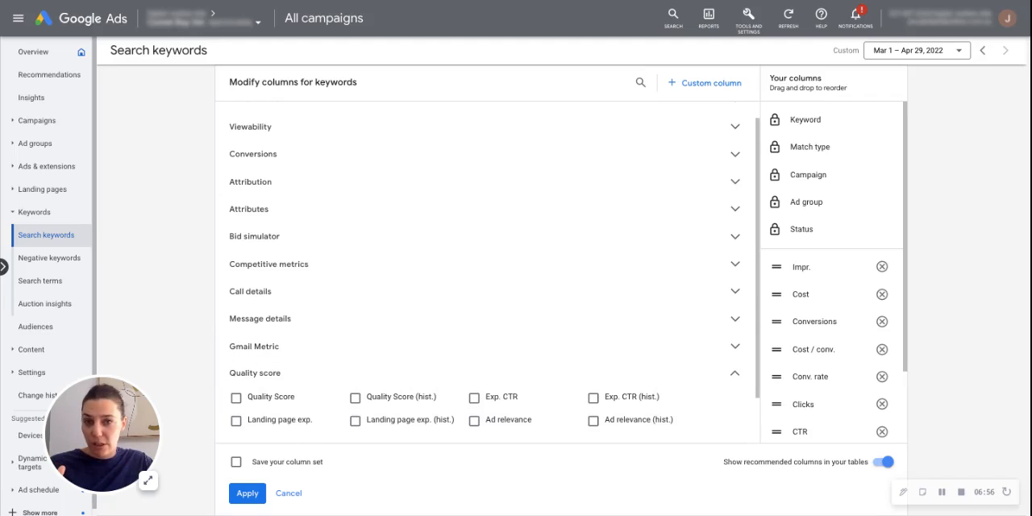
scroll(355, 356, down, 1)
mouse_move(354, 357)
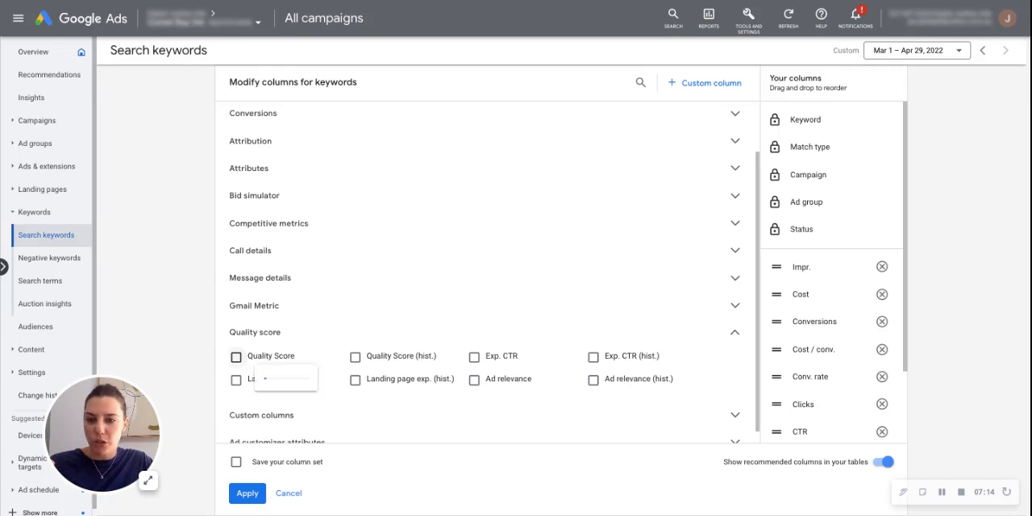
click(236, 356)
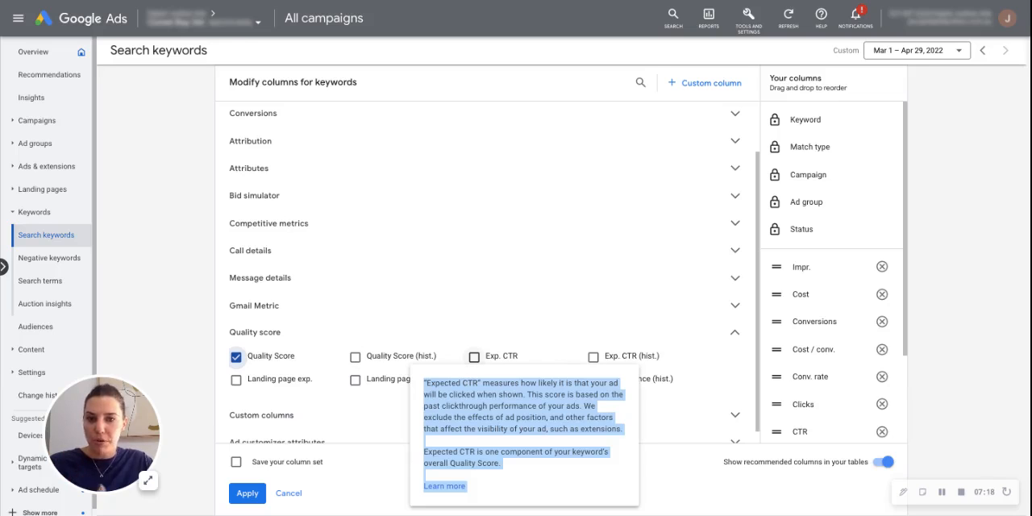
click(474, 356)
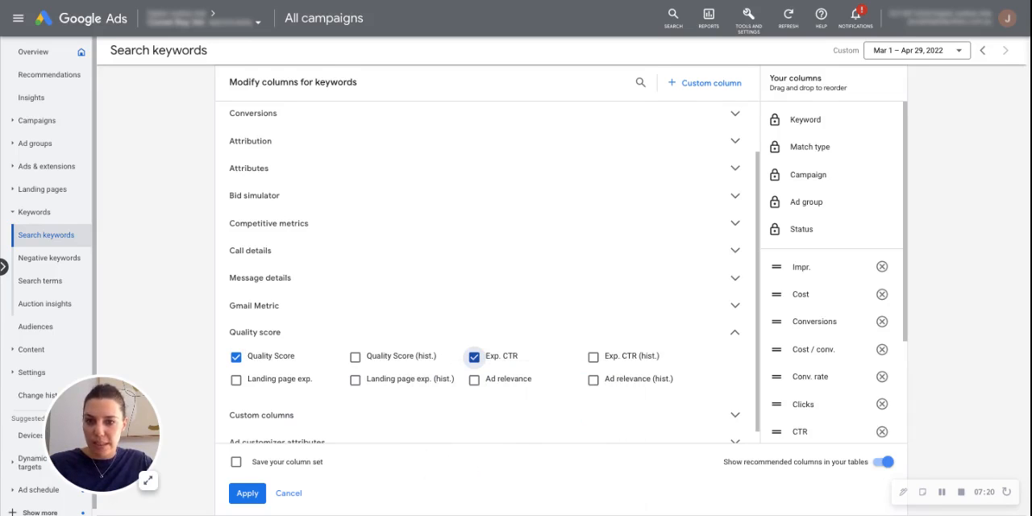
click(235, 379)
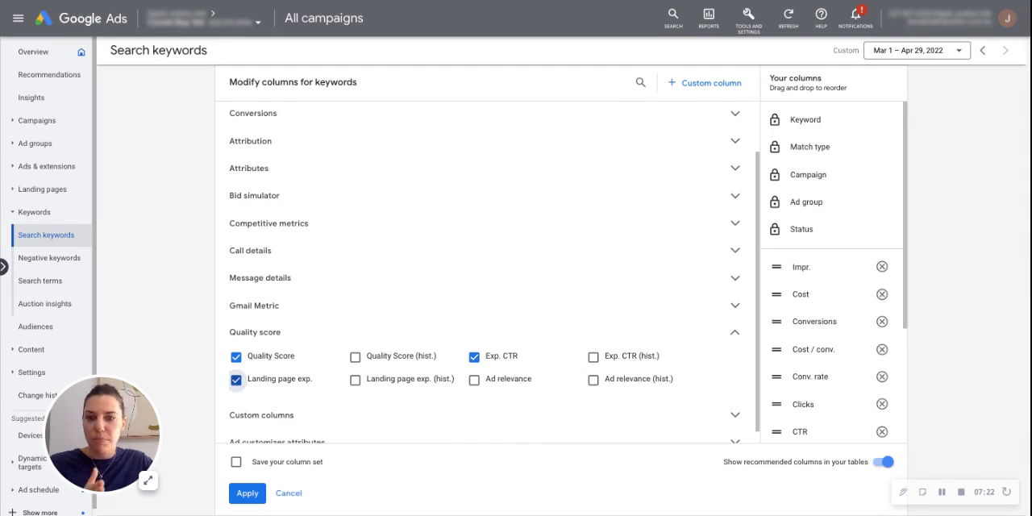
click(474, 379)
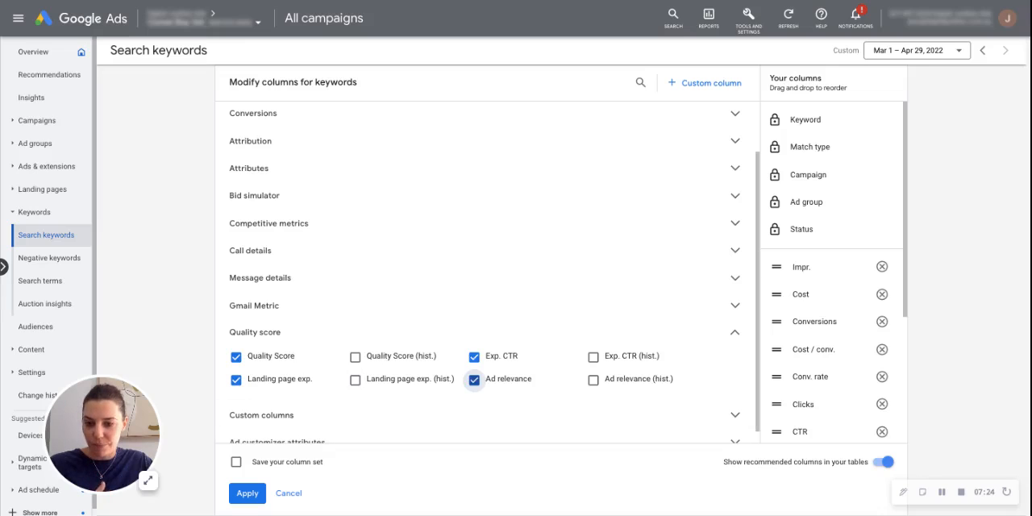
- Reorder the keyword columns so that Clicks and CTR follow Impr., and Avg. CPC comes directly after Cost
scroll(832, 273, down, 1)
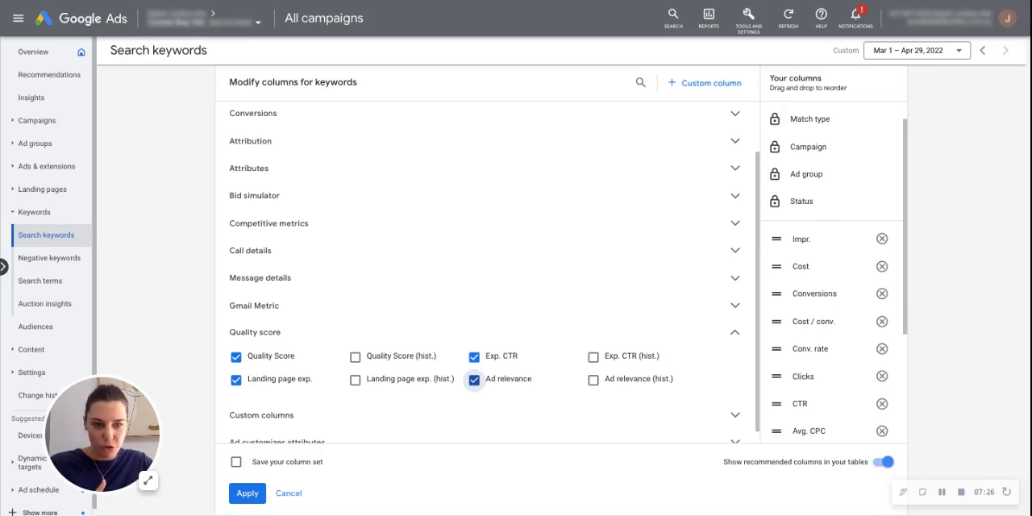
scroll(832, 272, down, 3)
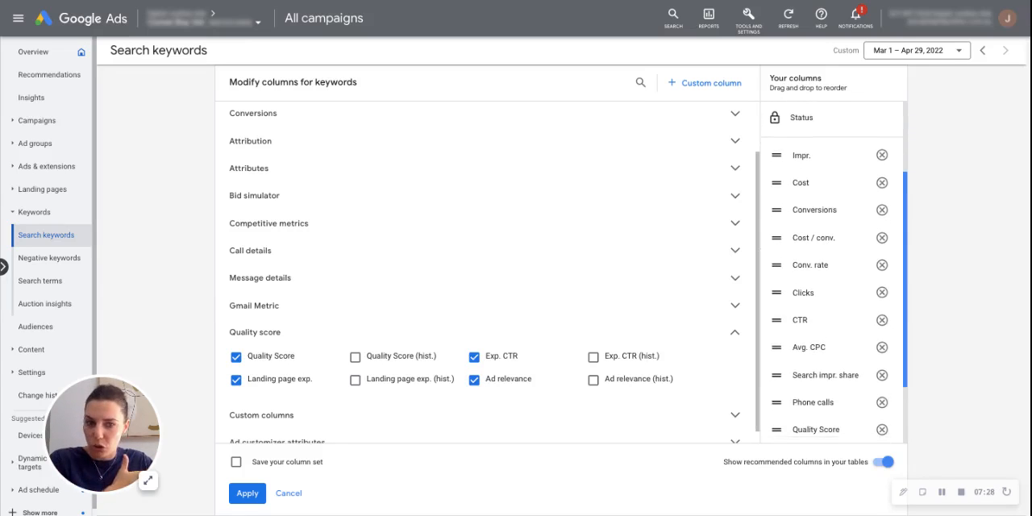
scroll(832, 272, down, 2)
scroll(832, 273, up, 6)
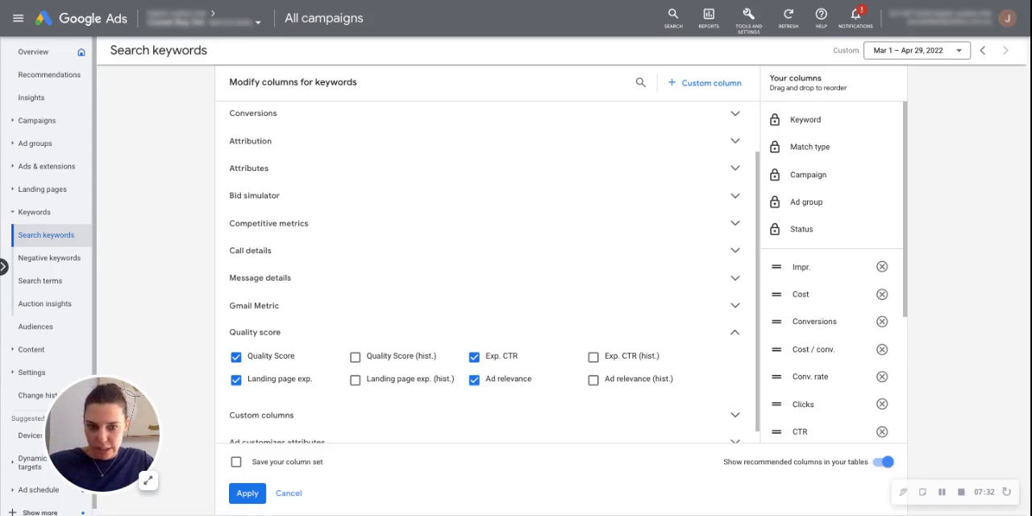
scroll(834, 272, down, 1)
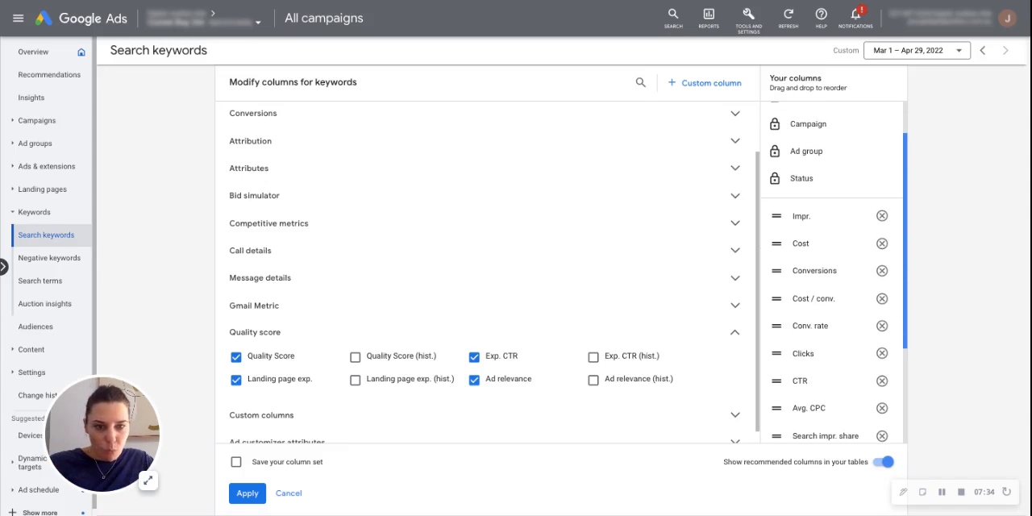
scroll(834, 272, down, 4)
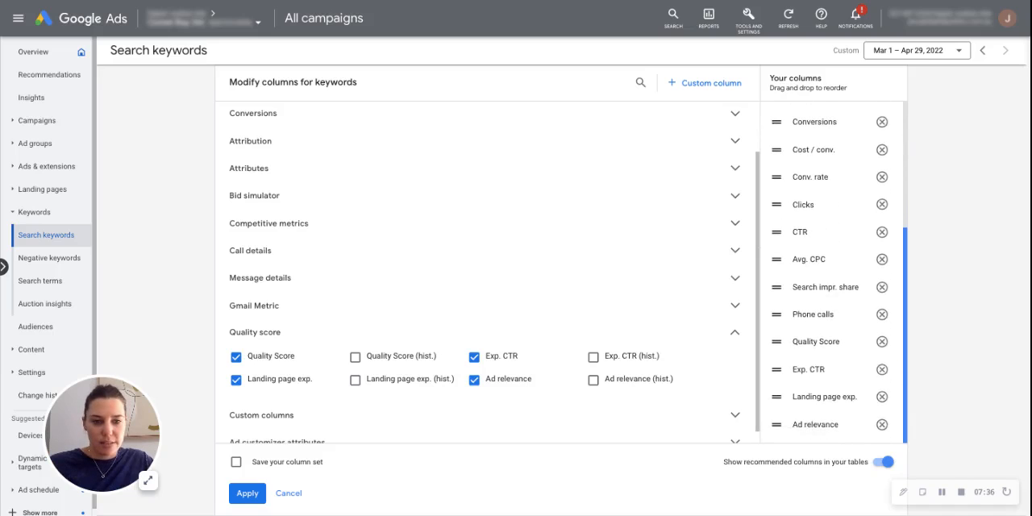
scroll(835, 274, up, 5)
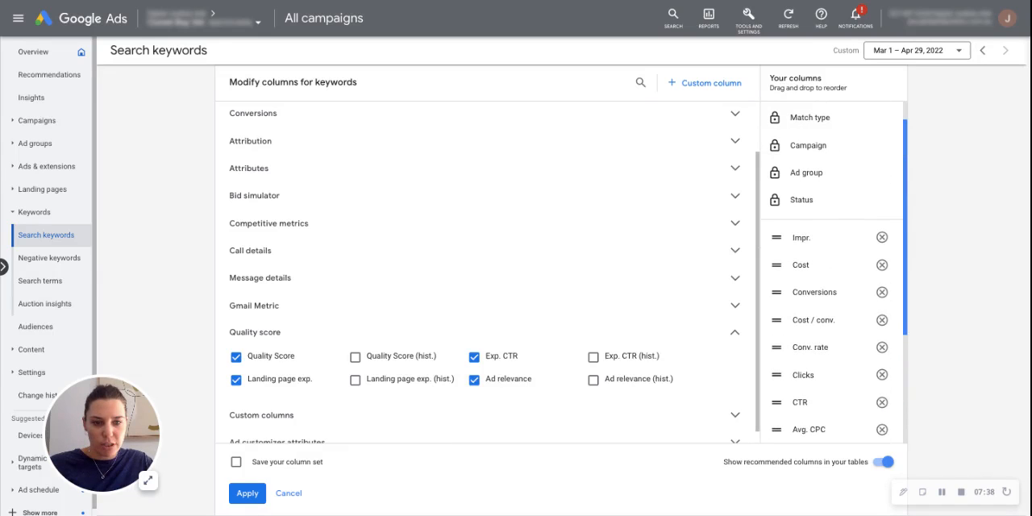
drag(776, 373, 776, 262)
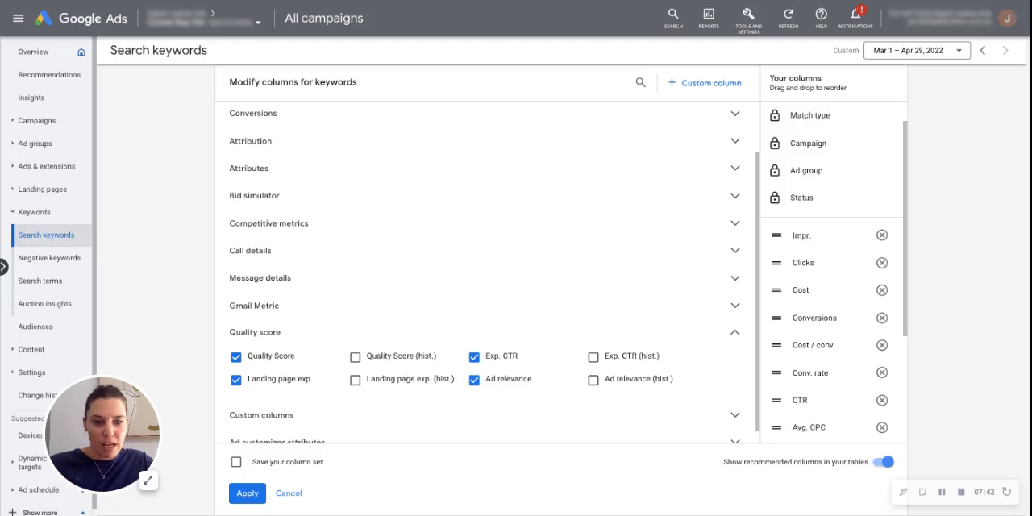
scroll(834, 274, down, 5)
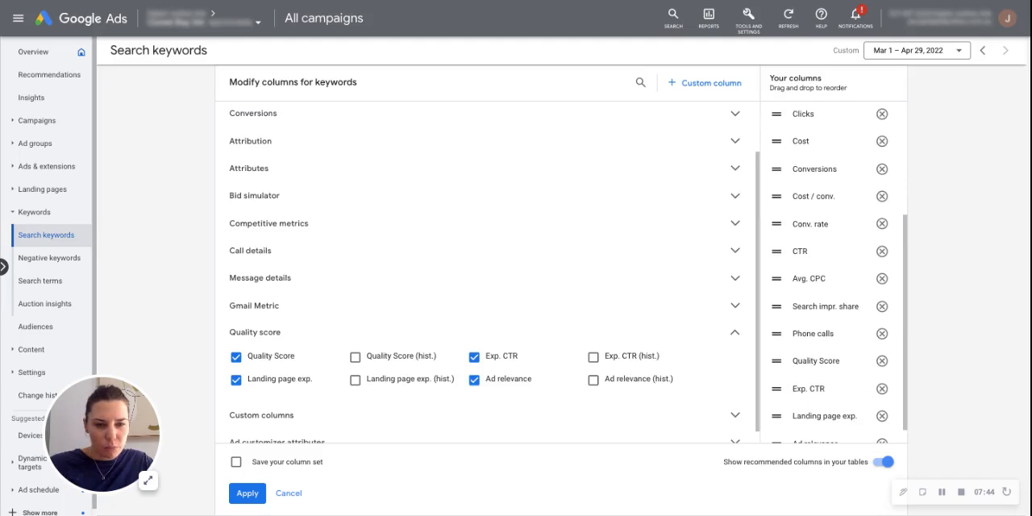
scroll(834, 274, up, 1)
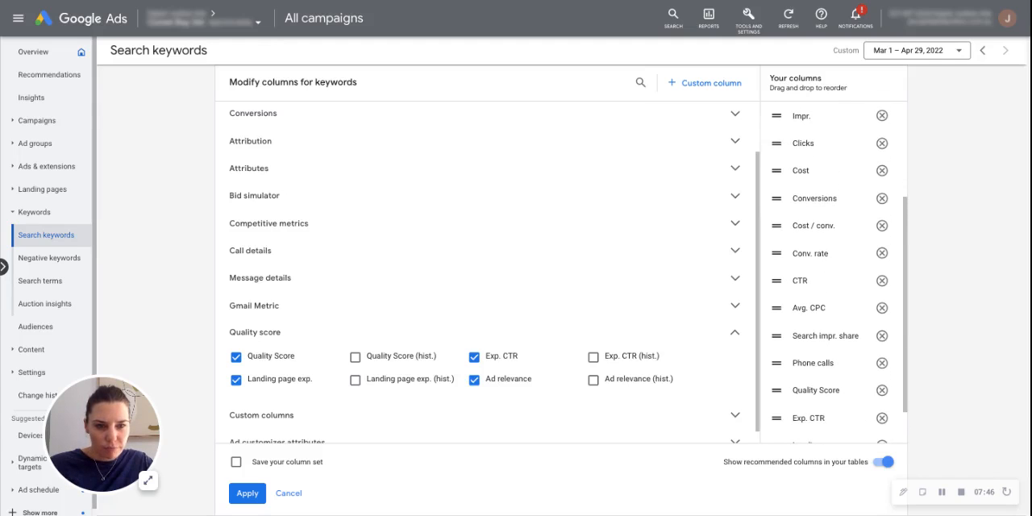
drag(905, 314, 905, 309)
drag(776, 288, 776, 179)
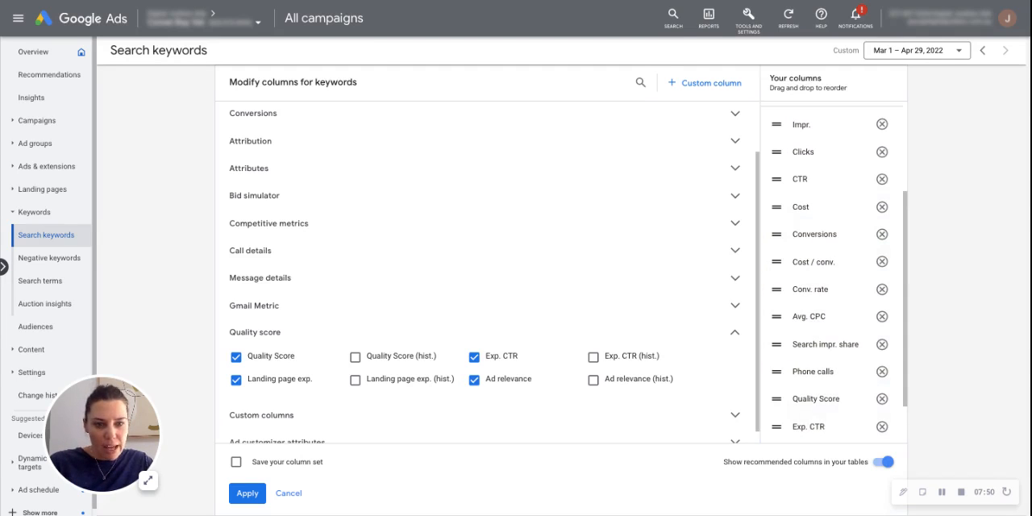
drag(776, 316, 776, 234)
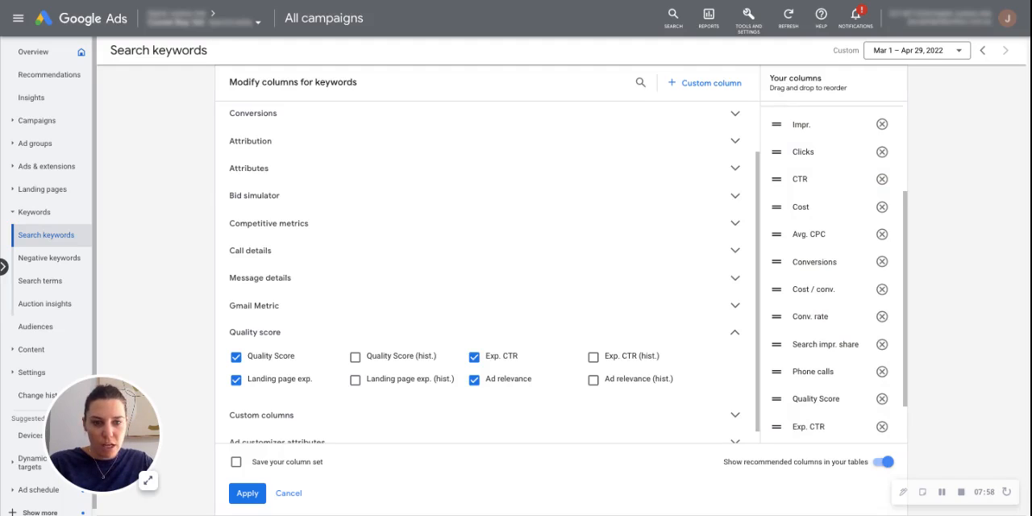
- Place Quality Score, Ad relevance, Landing page exp. and Exp. CTR after Conv. rate, with Search impr. share last, and apply the column changes
scroll(834, 274, down, 2)
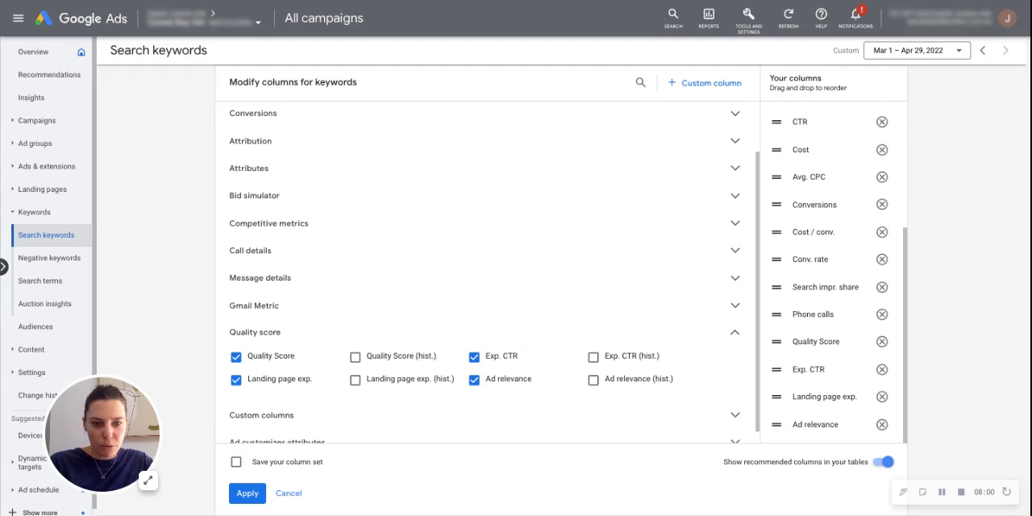
drag(777, 340, 776, 287)
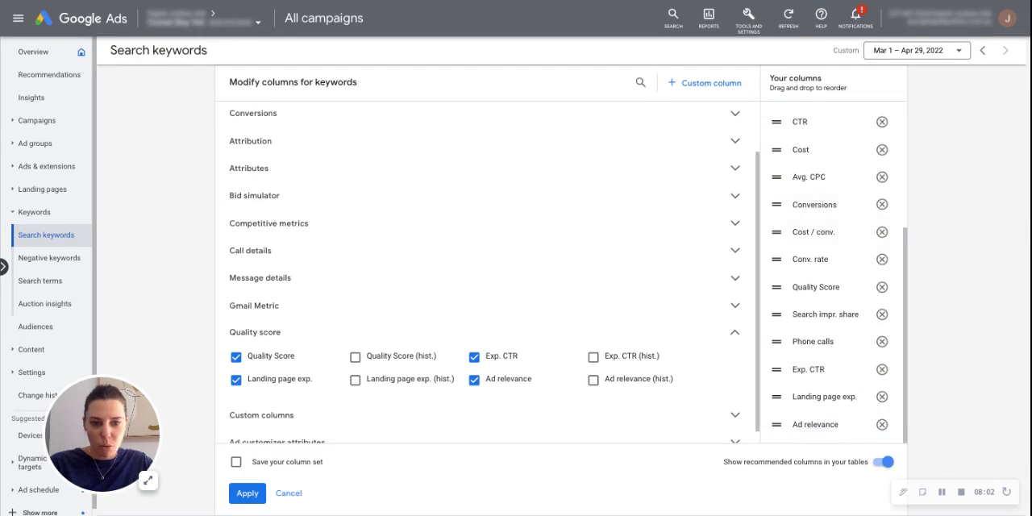
drag(776, 423, 776, 314)
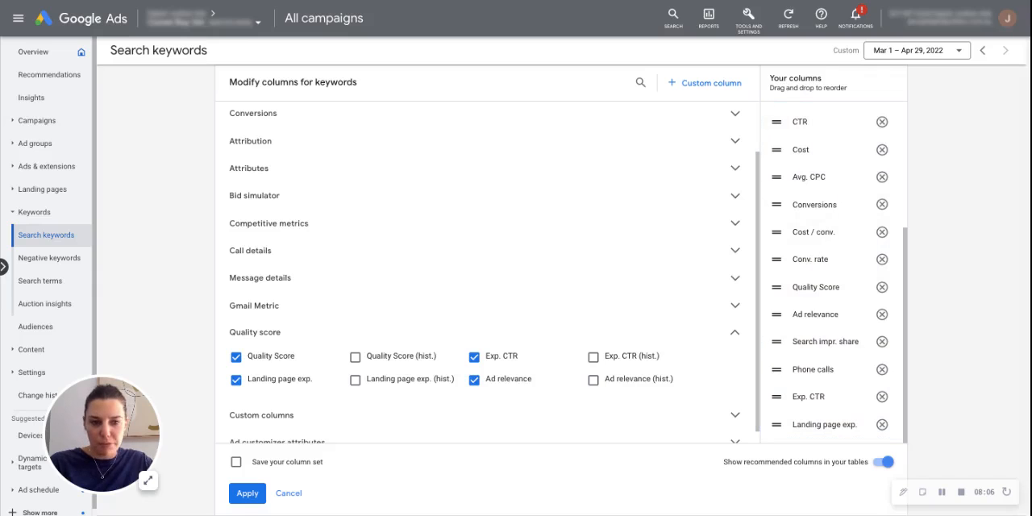
drag(776, 424, 776, 341)
mouse_move(776, 424)
mouse_down()
mouse_move(776, 371)
mouse_move(777, 424)
mouse_up()
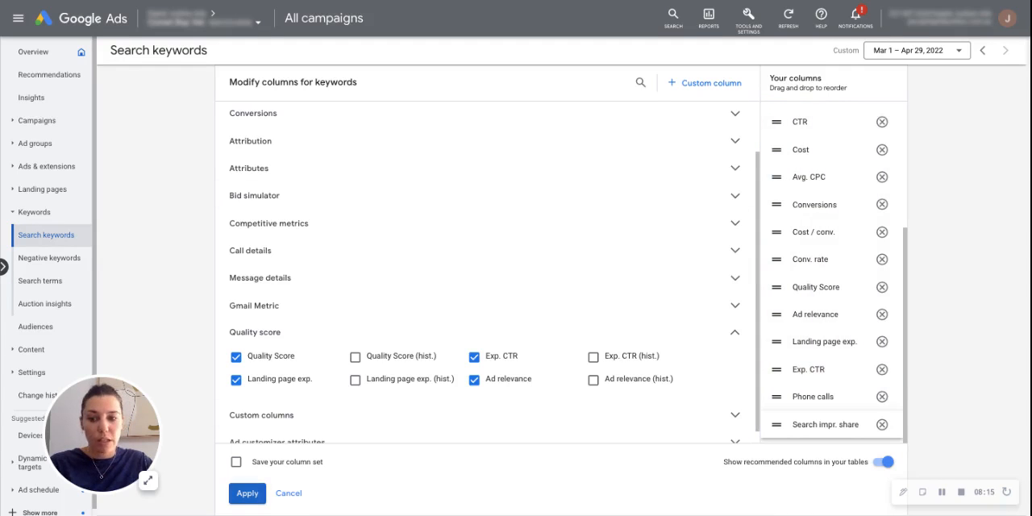
click(247, 492)
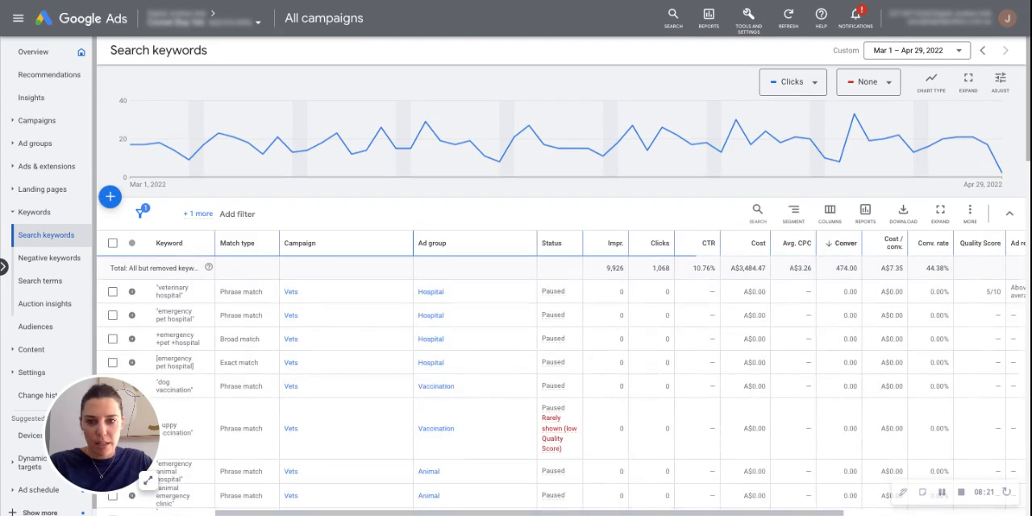
- Narrow the Campaign and Ad group columns in the search keywords table to fit their contents
drag(413, 242, 320, 243)
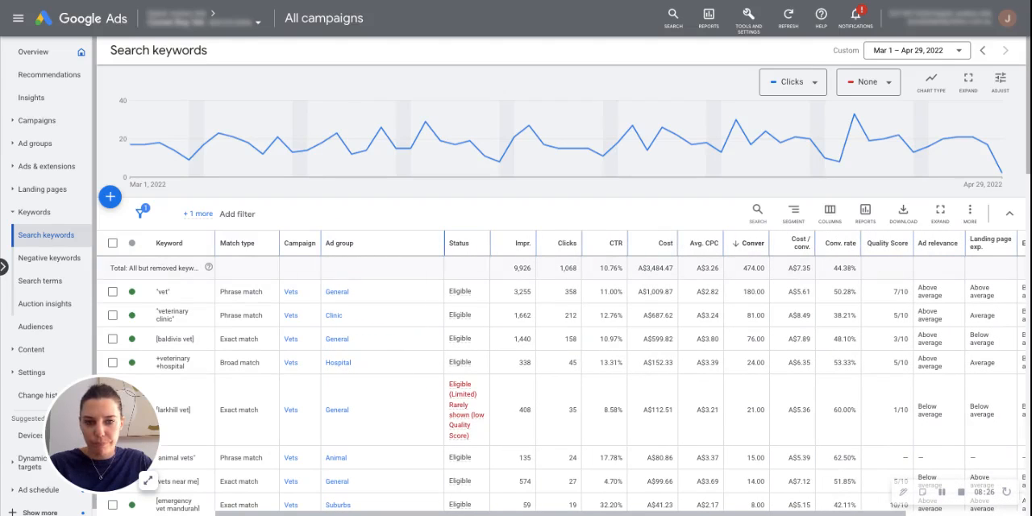
drag(444, 242, 372, 242)
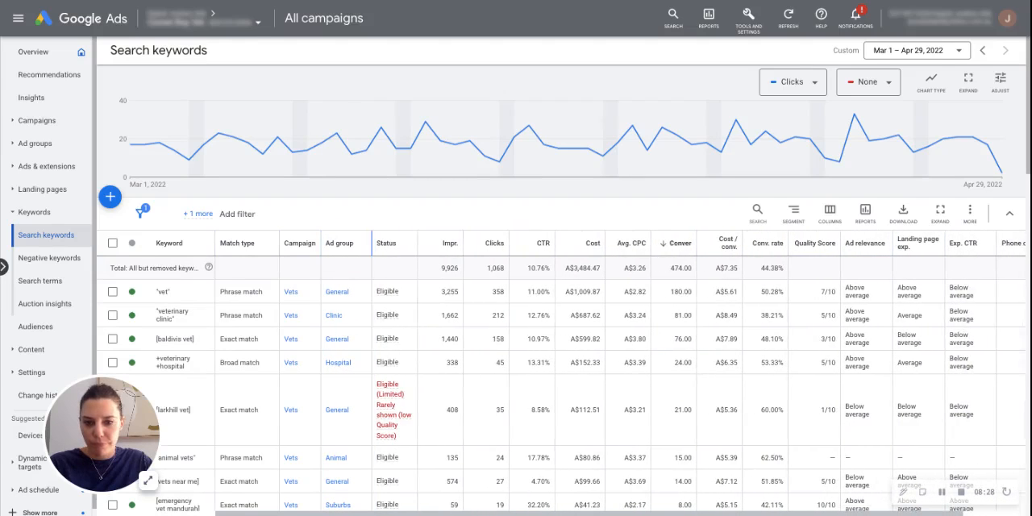